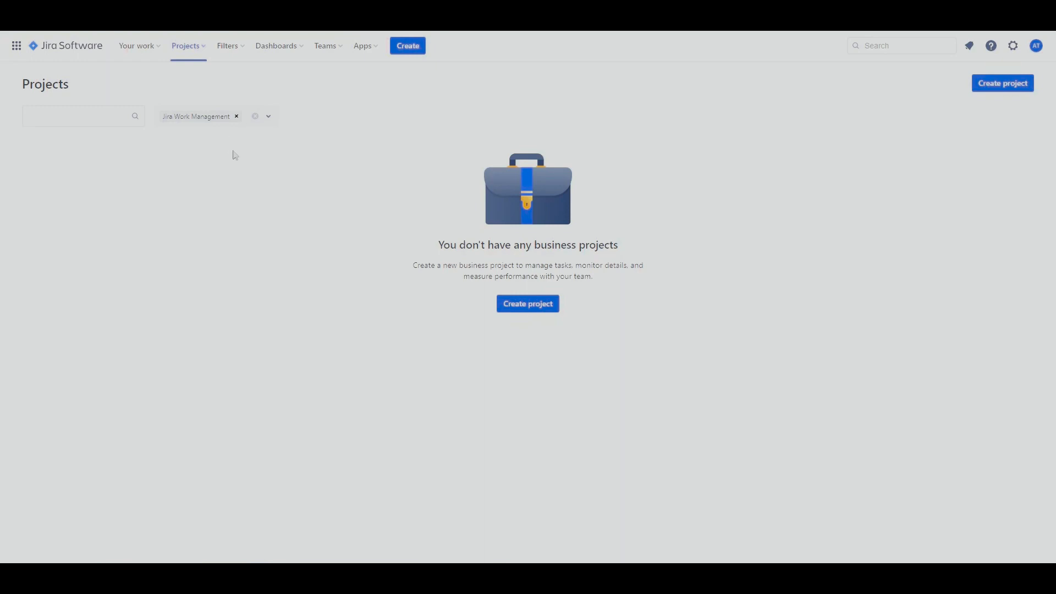
left_click(16, 47)
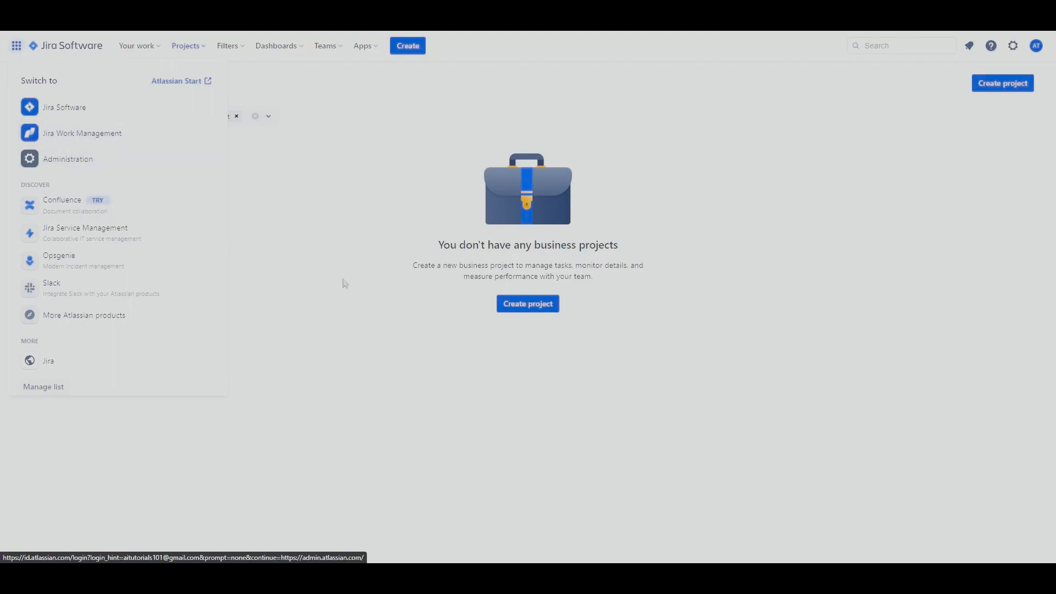
left_click(396, 302)
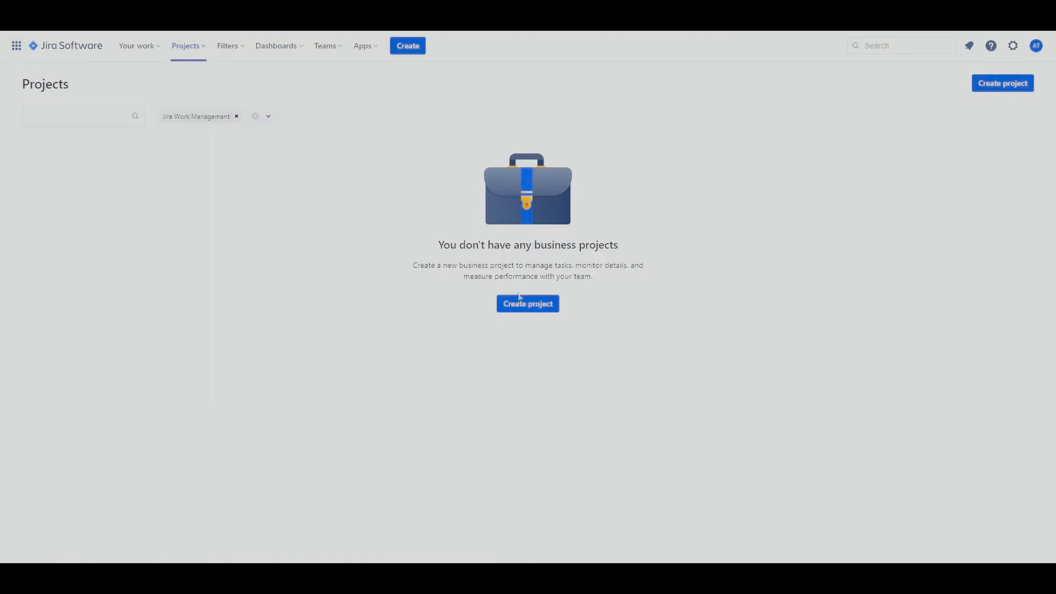
Start creating a new project and look through the list of template categories
left_click(537, 303)
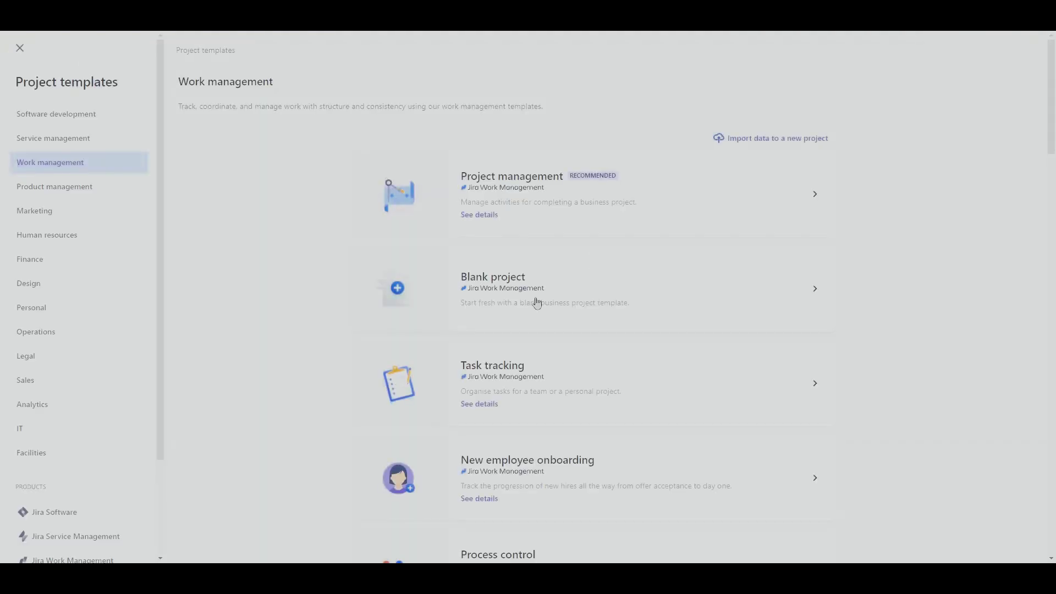
scroll(101, 308, "down", 3)
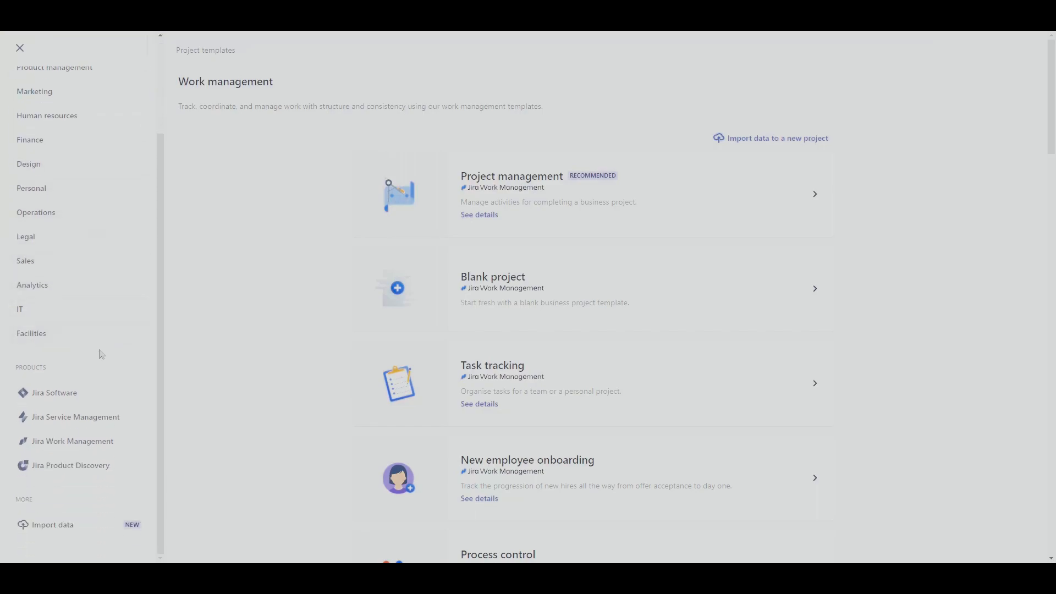
scroll(125, 429, "up", 3)
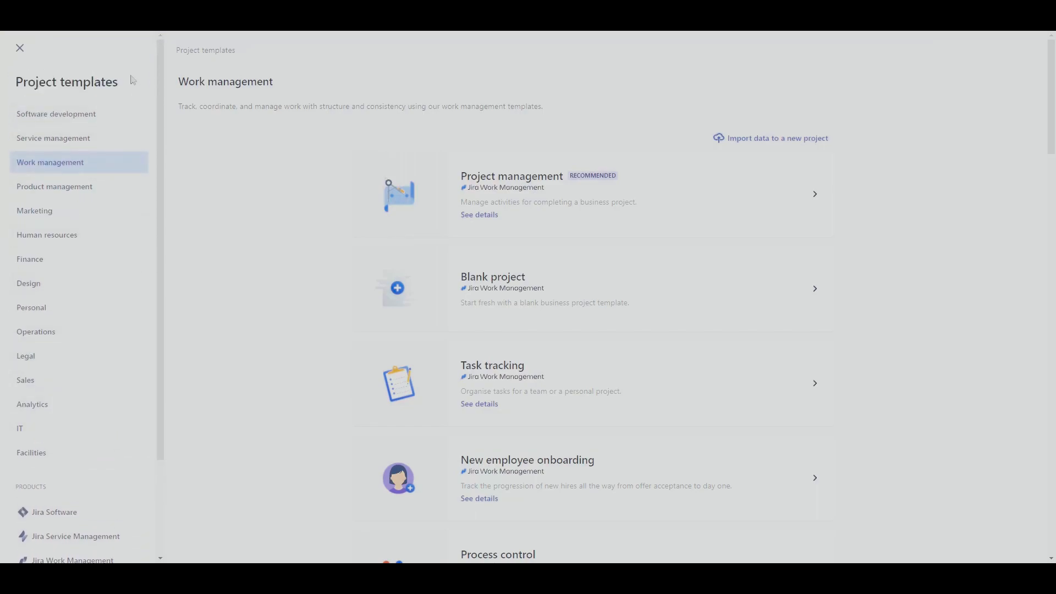
Compare the project templates offered under Software development, Service management, Work management, IT, Facilities and Personal
left_click(80, 124)
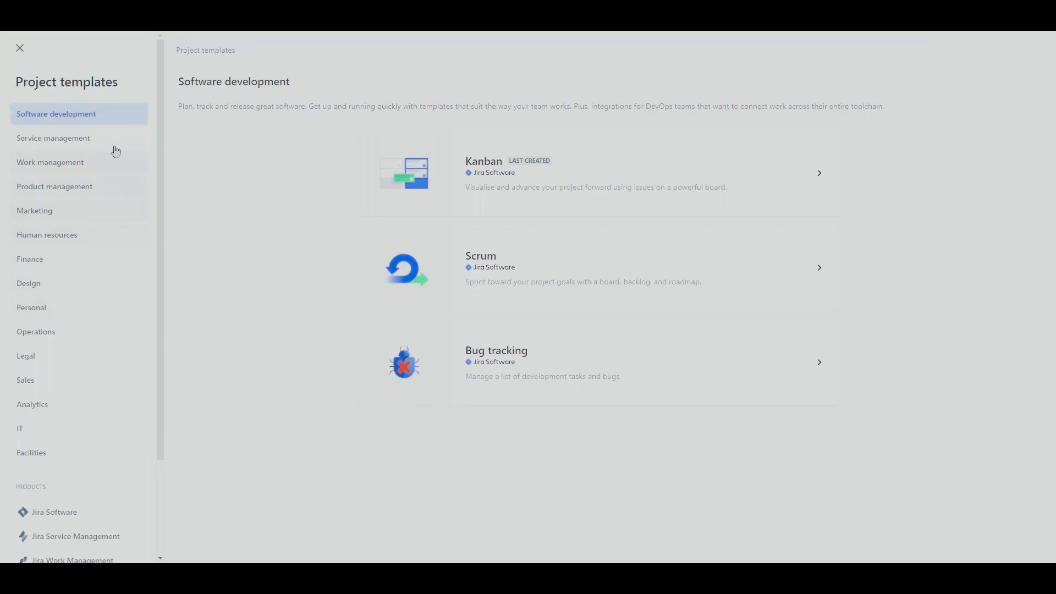
left_click(58, 143)
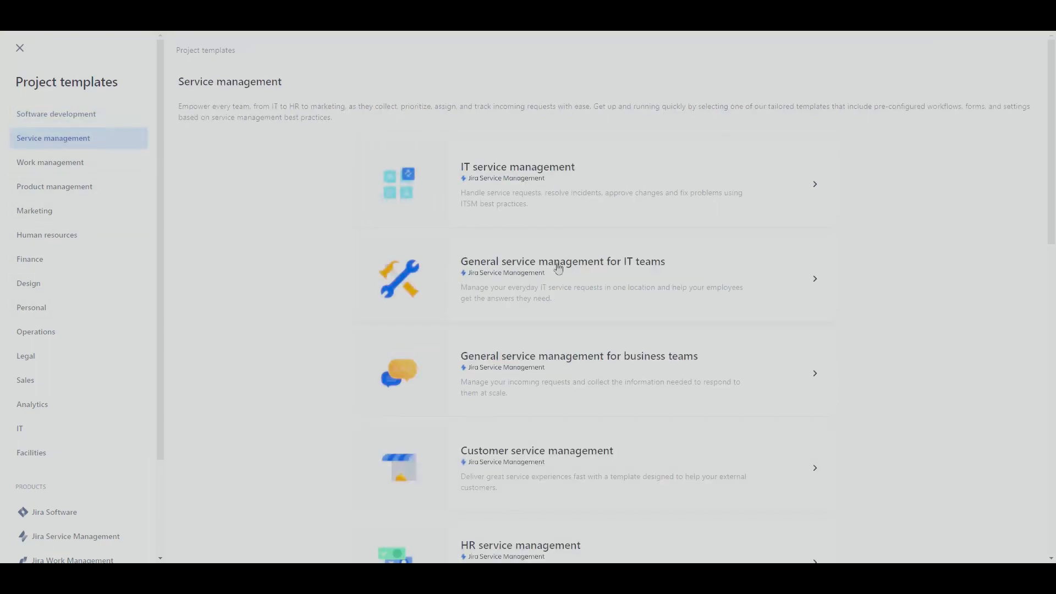
scroll(550, 270, "down", 15)
left_click(58, 168)
scroll(606, 264, "up", 7)
scroll(645, 282, "up", 6)
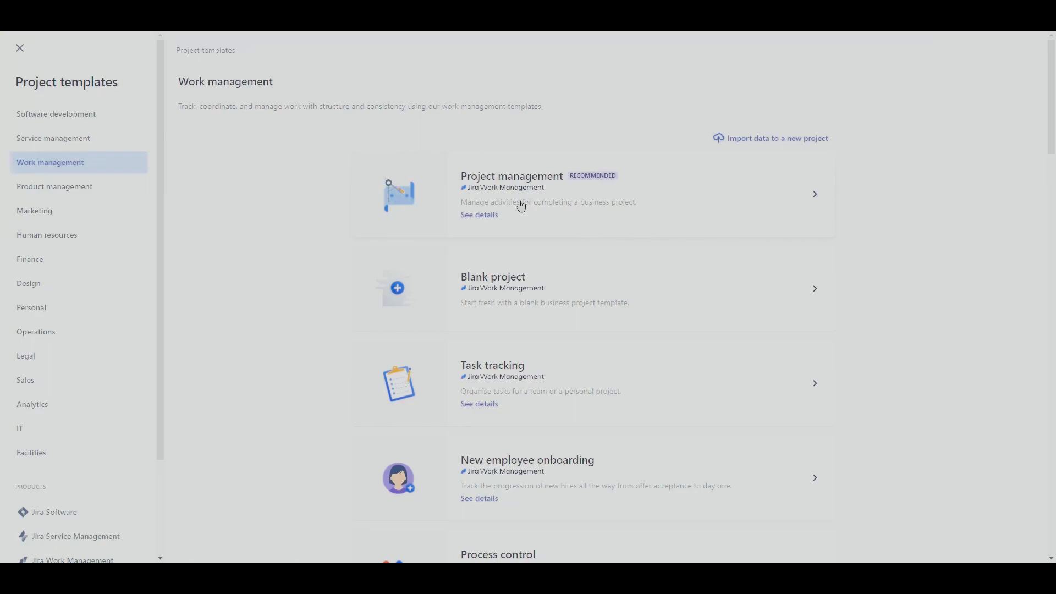
scroll(376, 318, "down", 3)
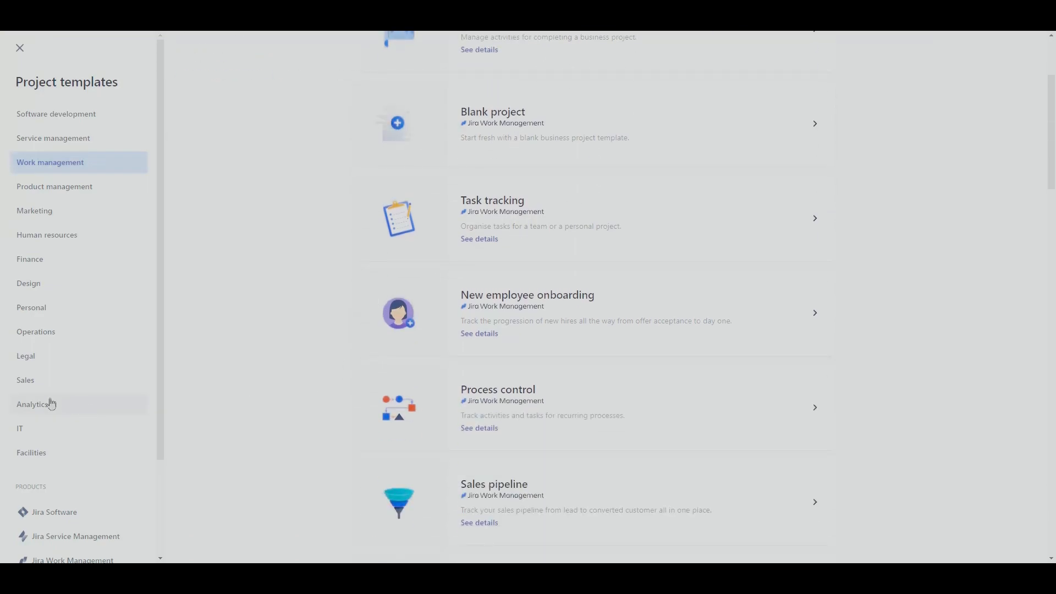
left_click(56, 437)
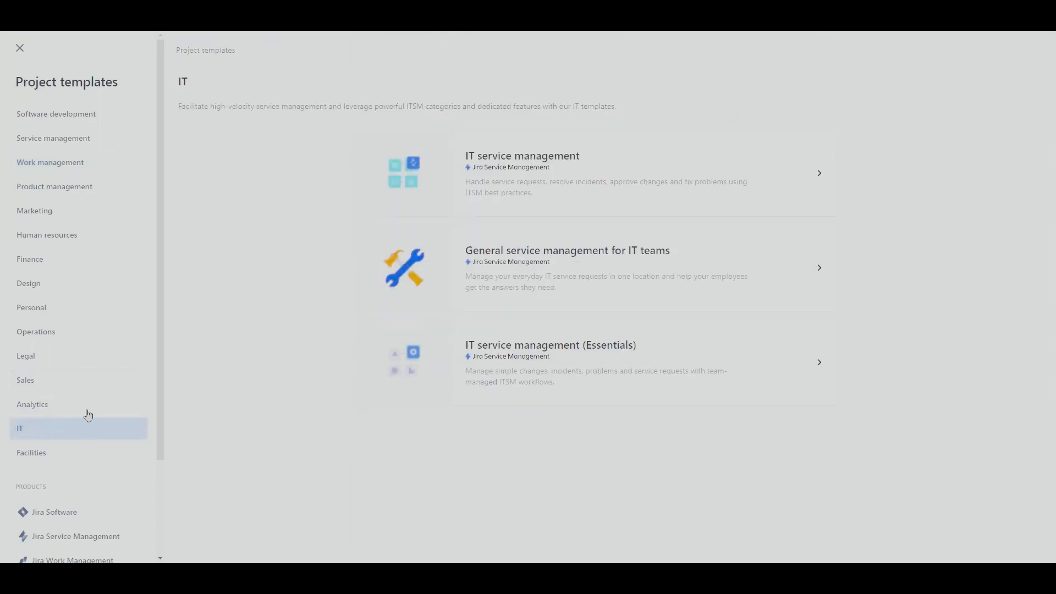
left_click(62, 456)
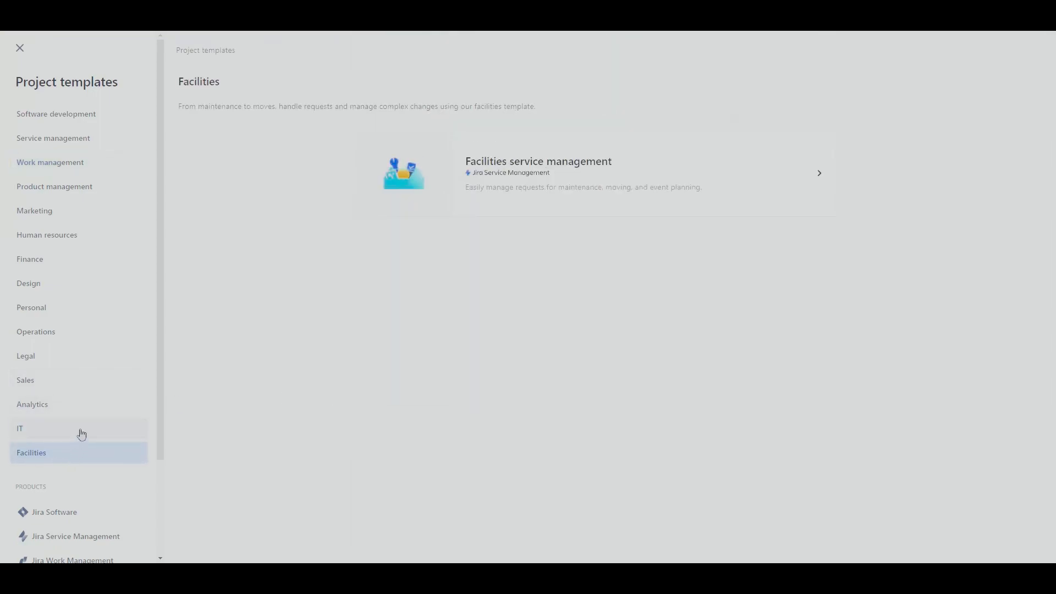
left_click(59, 319)
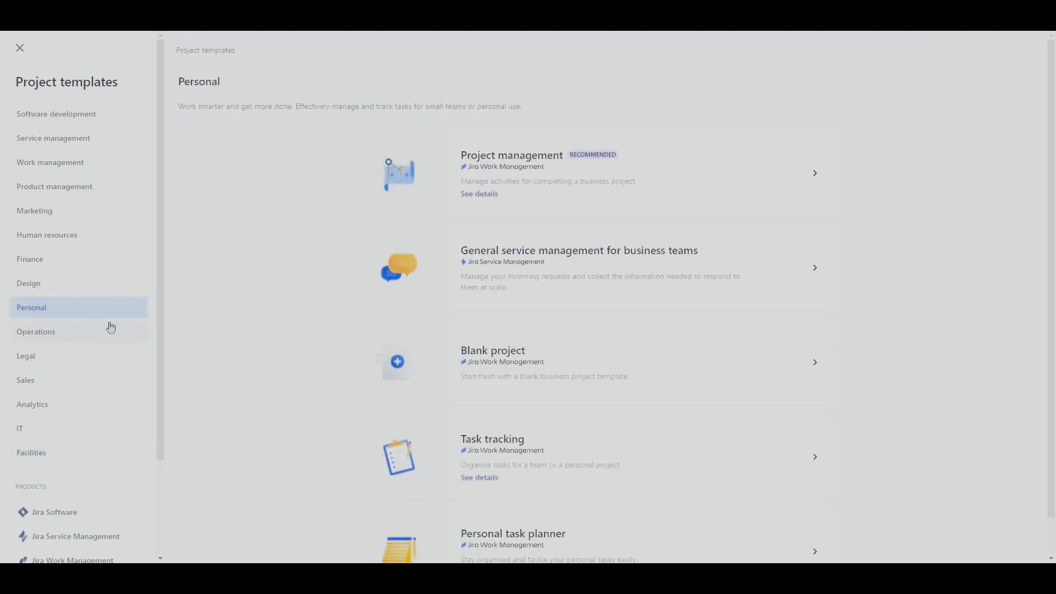
Create a project named "Flora and Fauna" from the Project management template in the Work management category
left_click(75, 166)
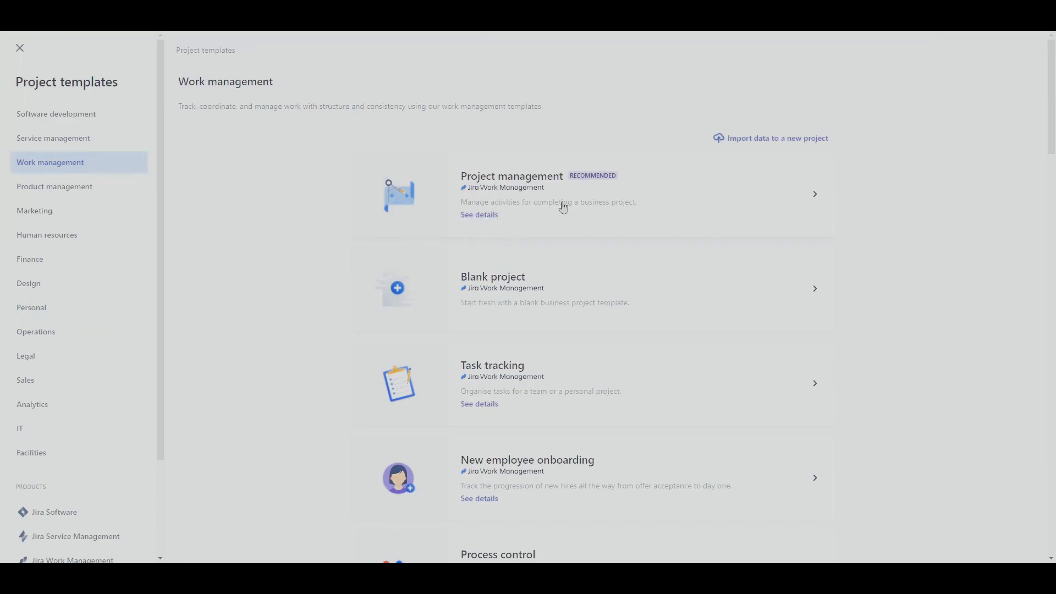
left_click(625, 204)
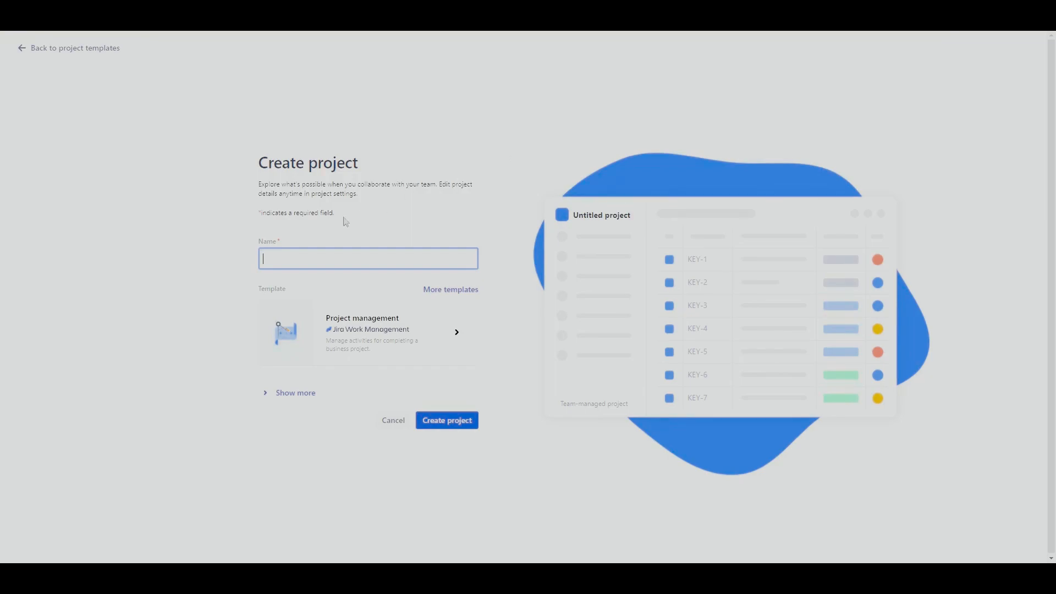
type("Flora and Fauna")
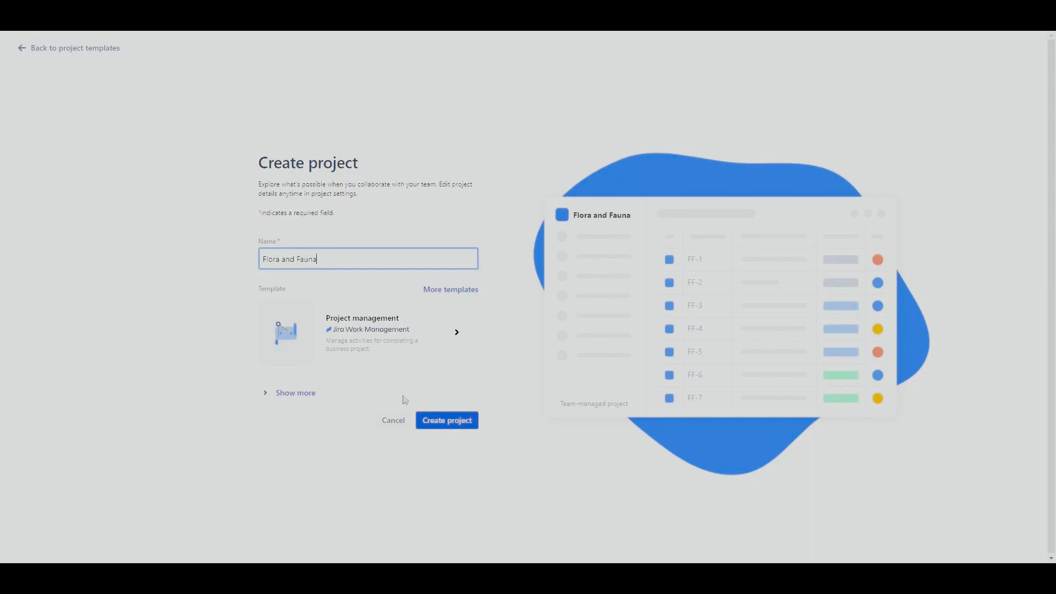
left_click(453, 472)
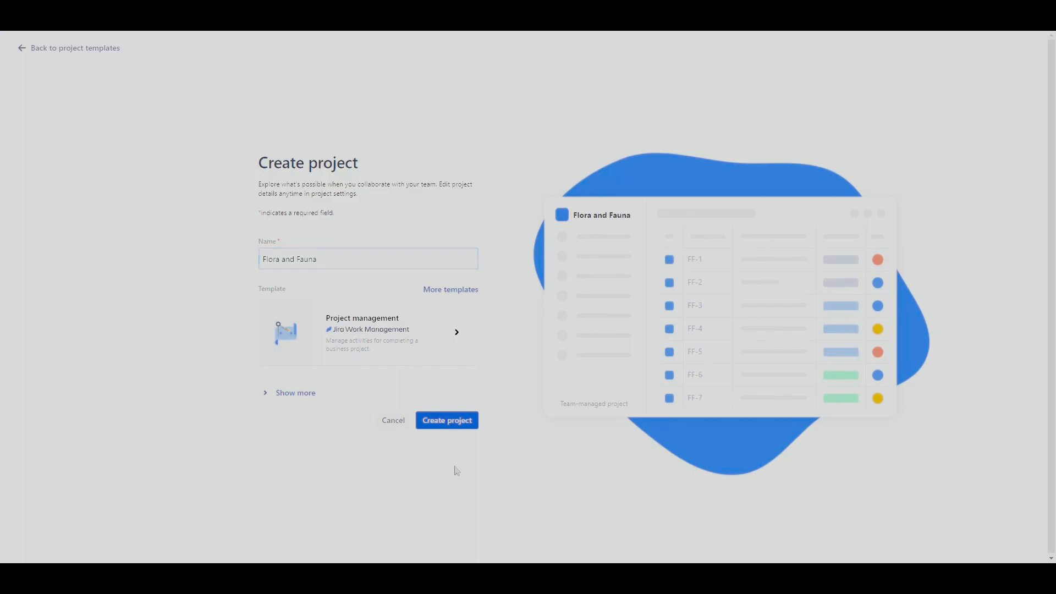
left_click(446, 425)
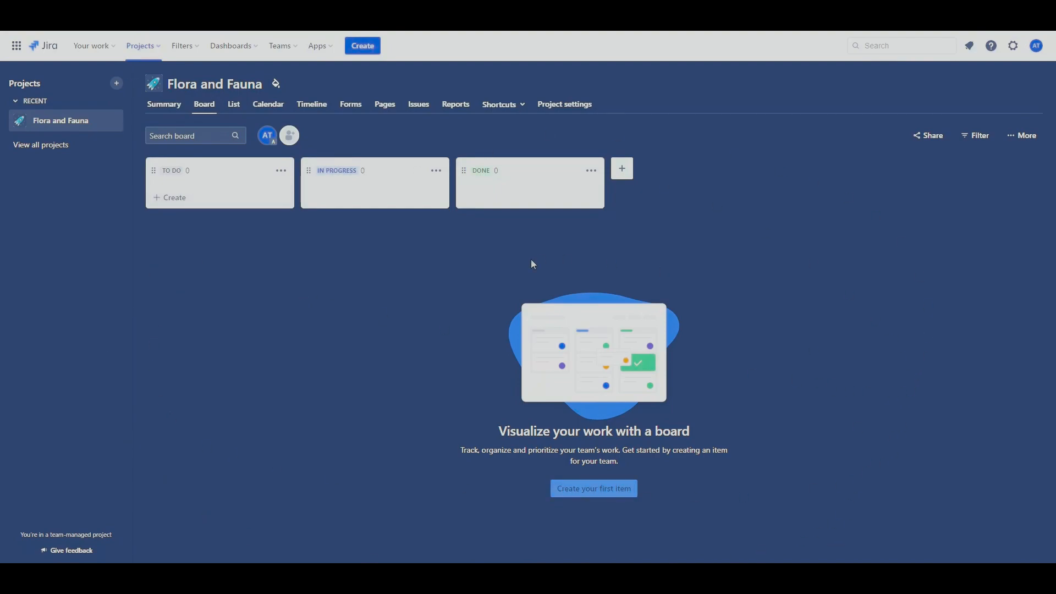
Look through the new project's views, from Summary to Reports, plus its shortcuts and project settings, and return to the board
left_click(171, 107)
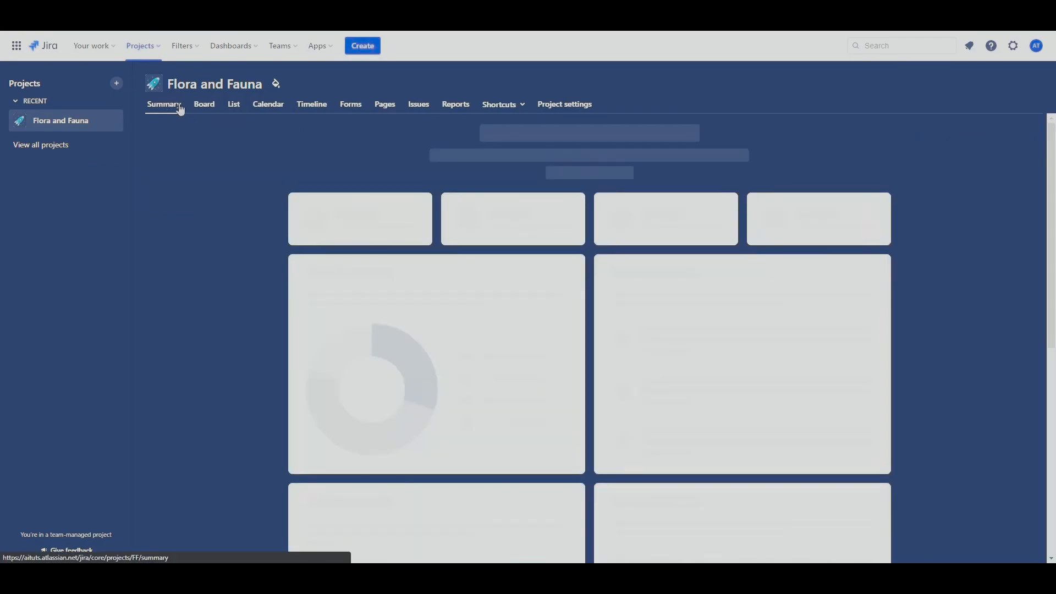
left_click(205, 106)
left_click(234, 106)
left_click(268, 112)
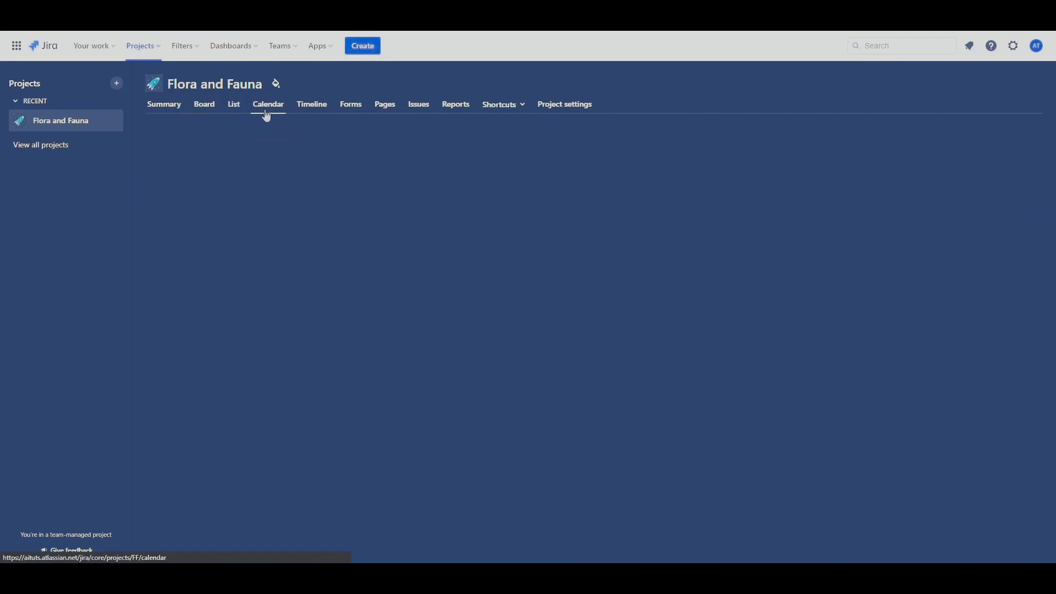
left_click(311, 109)
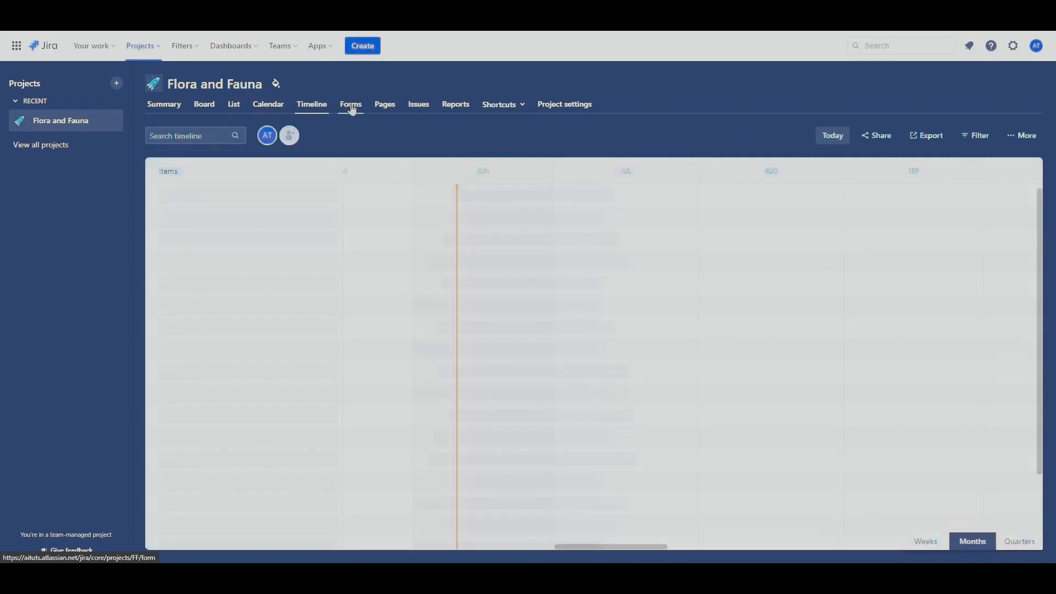
left_click(353, 110)
left_click(384, 106)
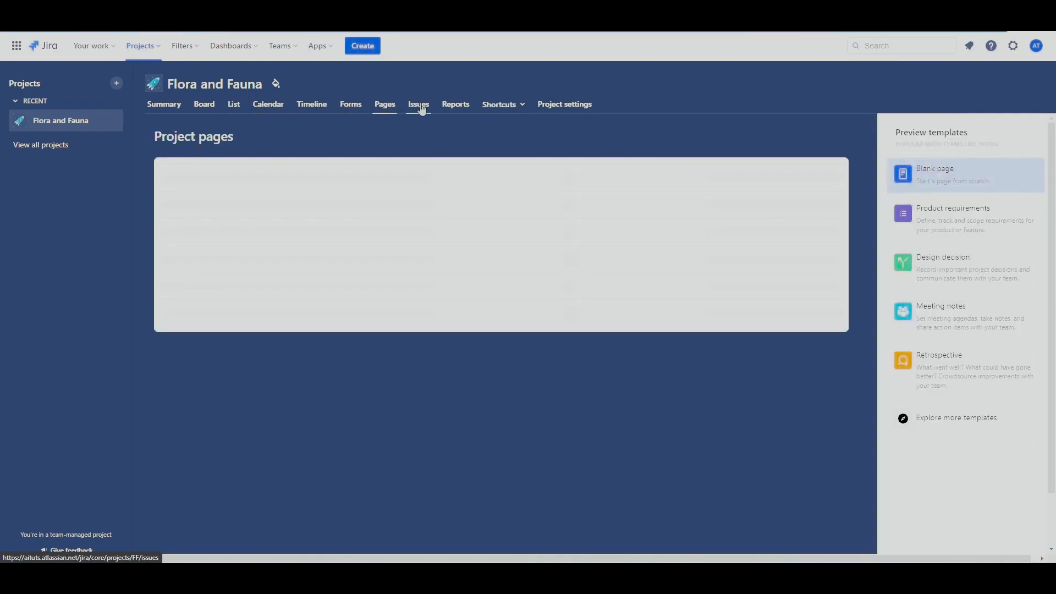
left_click(420, 106)
left_click(445, 109)
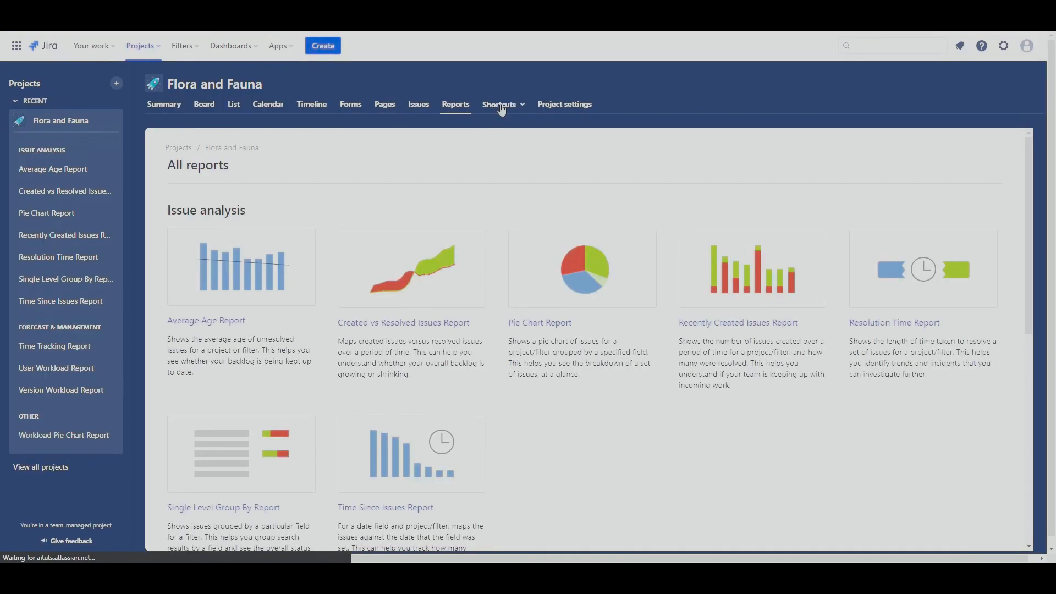
left_click(501, 108)
left_click(578, 111)
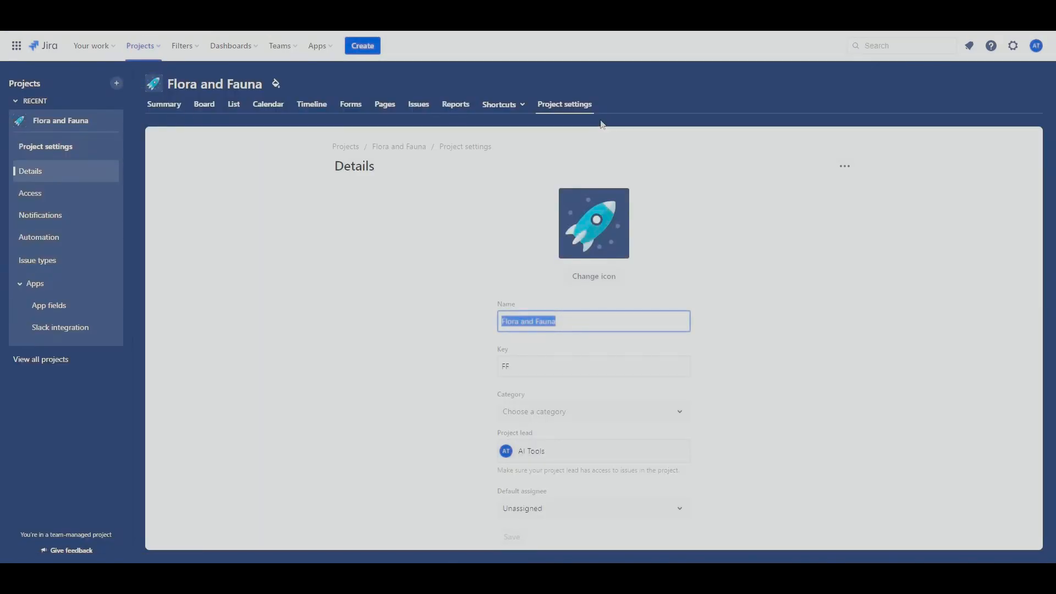
left_click(210, 109)
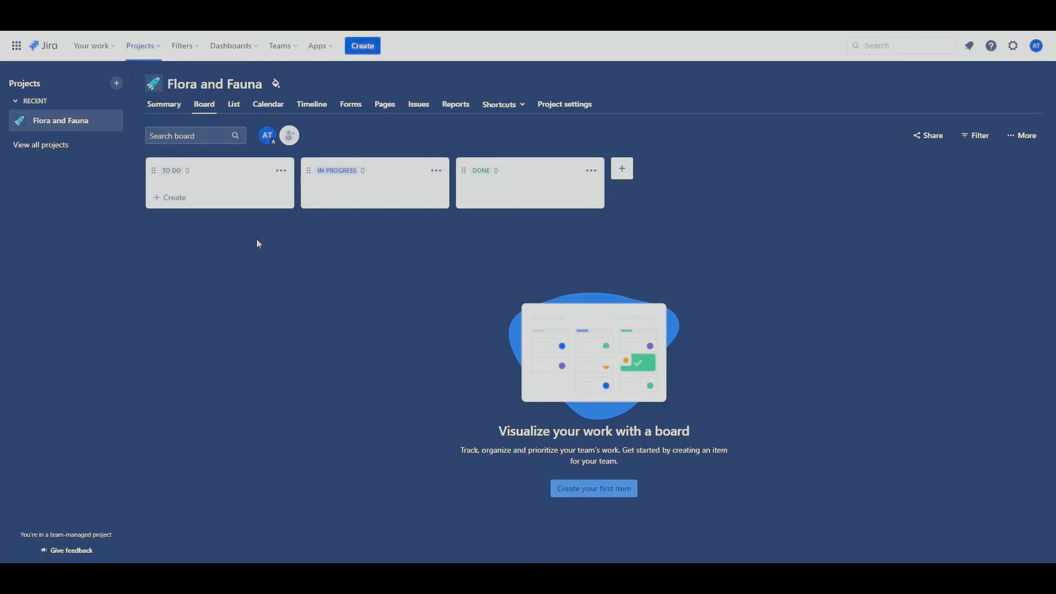
Add a task named "Client consultation and planning" to the board's To Do column
left_click(272, 191)
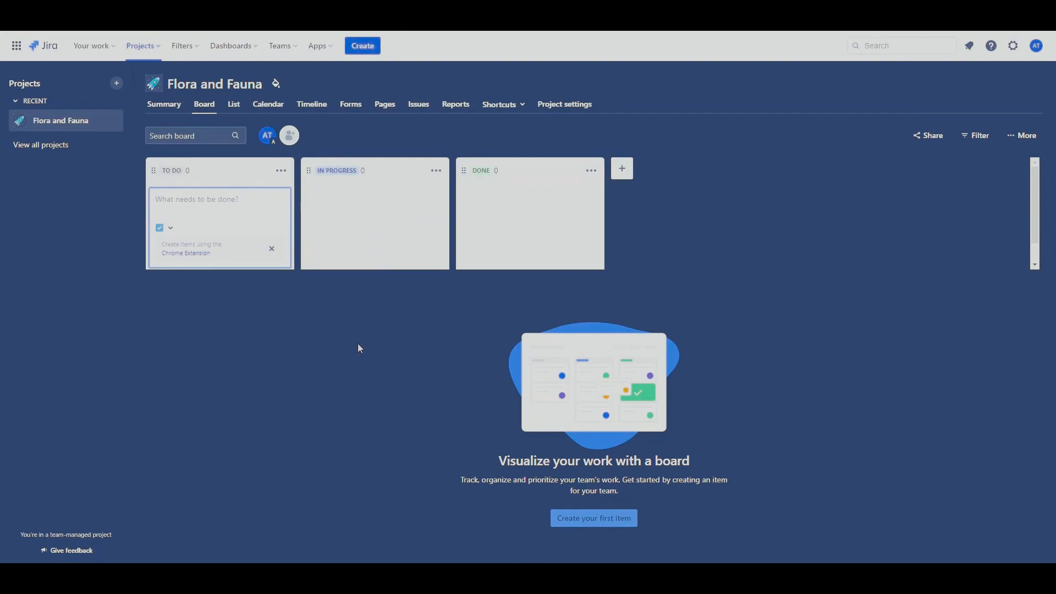
left_click(365, 303)
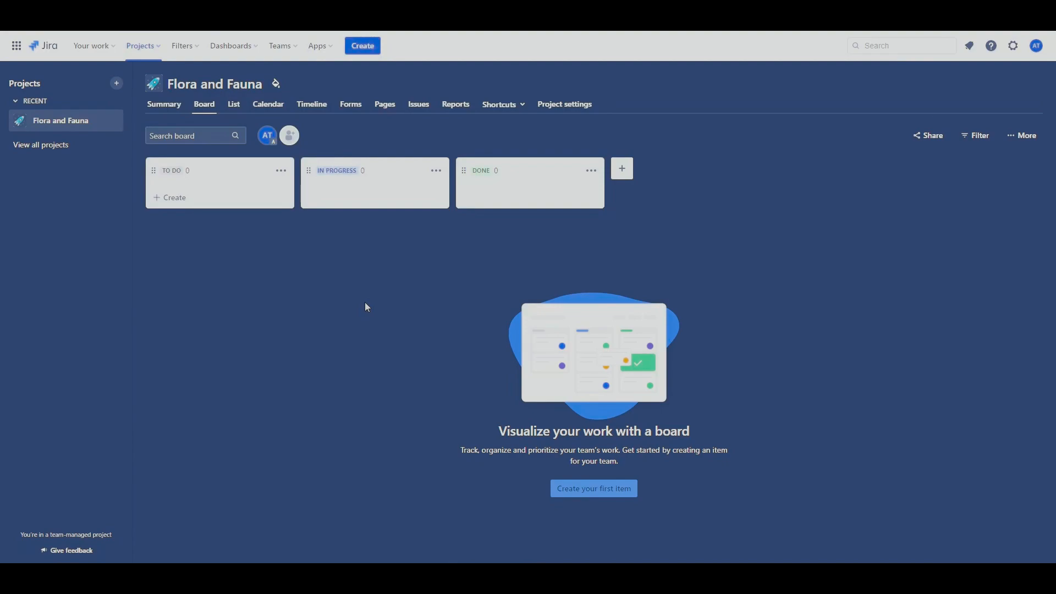
left_click(184, 201)
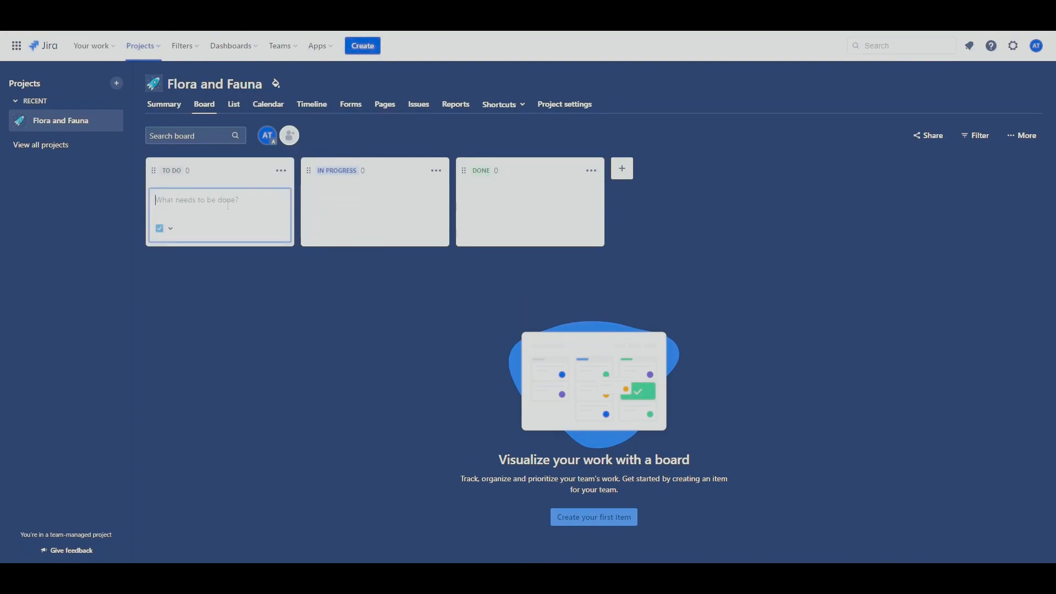
type("Client consultation and planning")
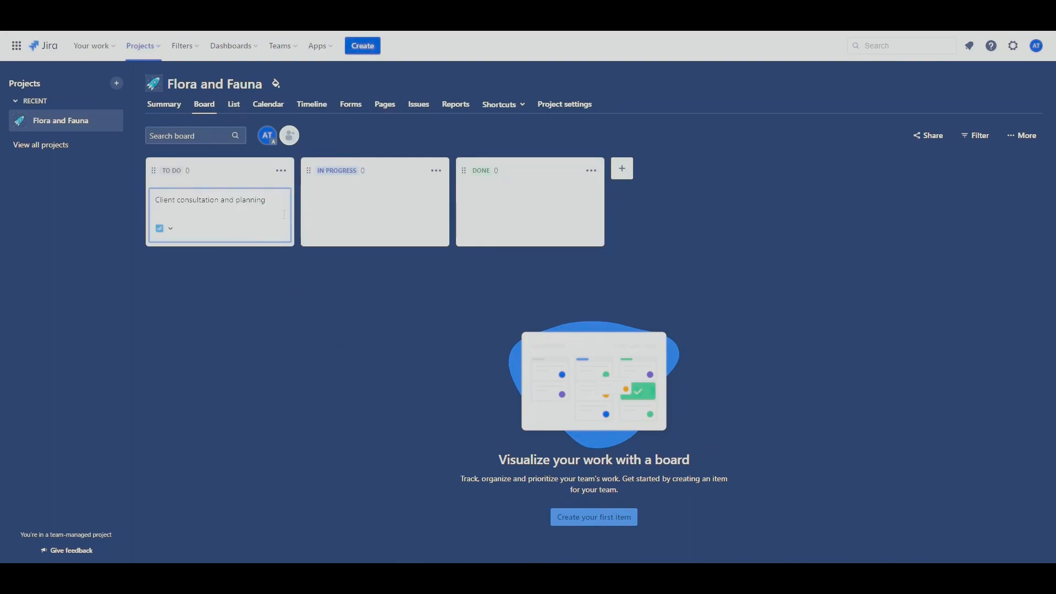
key("Return")
left_click(283, 214)
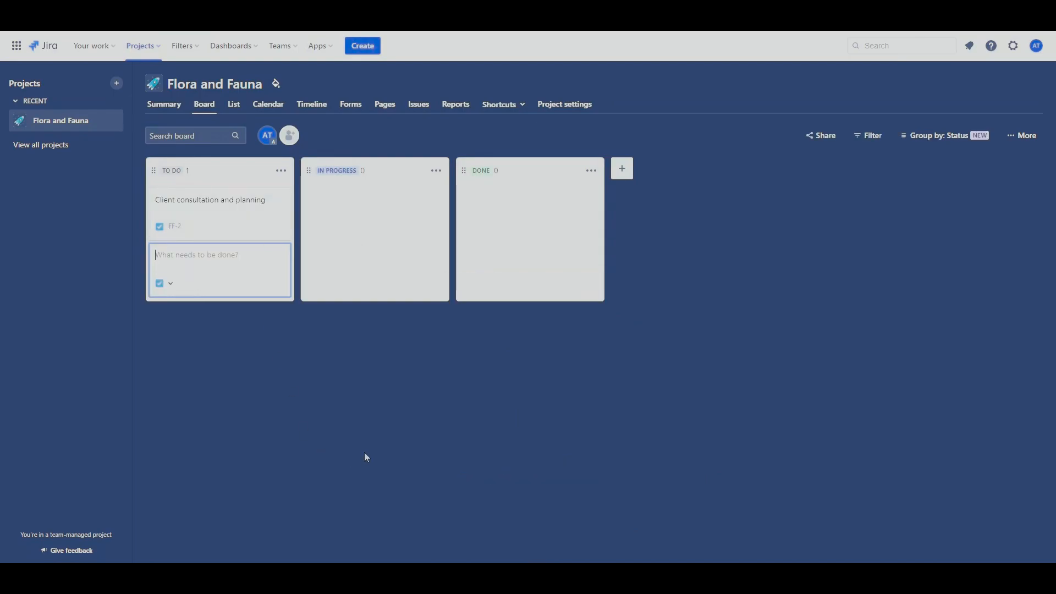
left_click(482, 505)
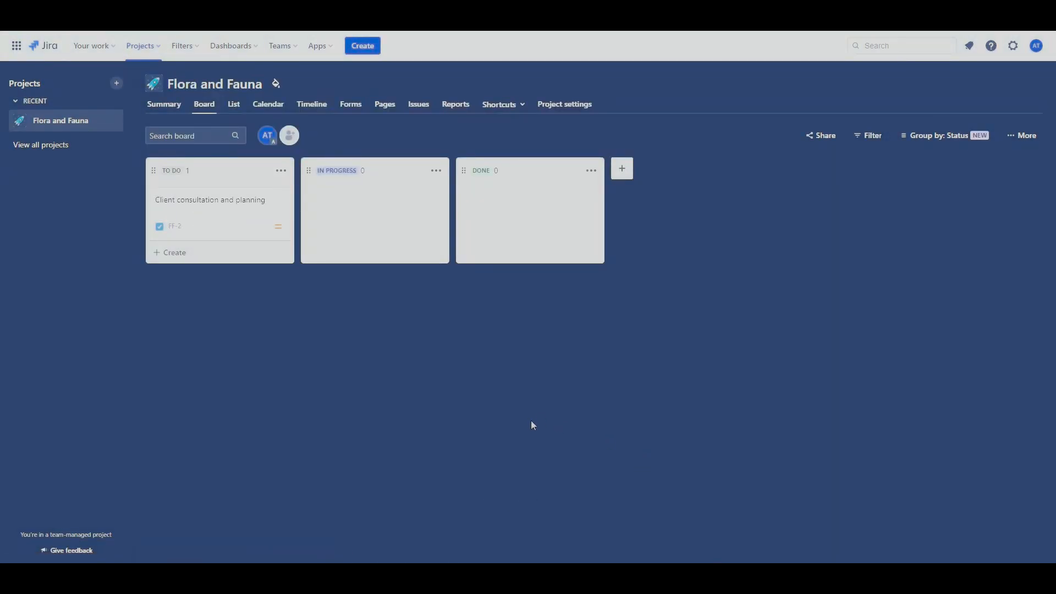
In the details of the "Client consultation and planning" task, assign it to yourself and set the priority to Highest
left_click(209, 204)
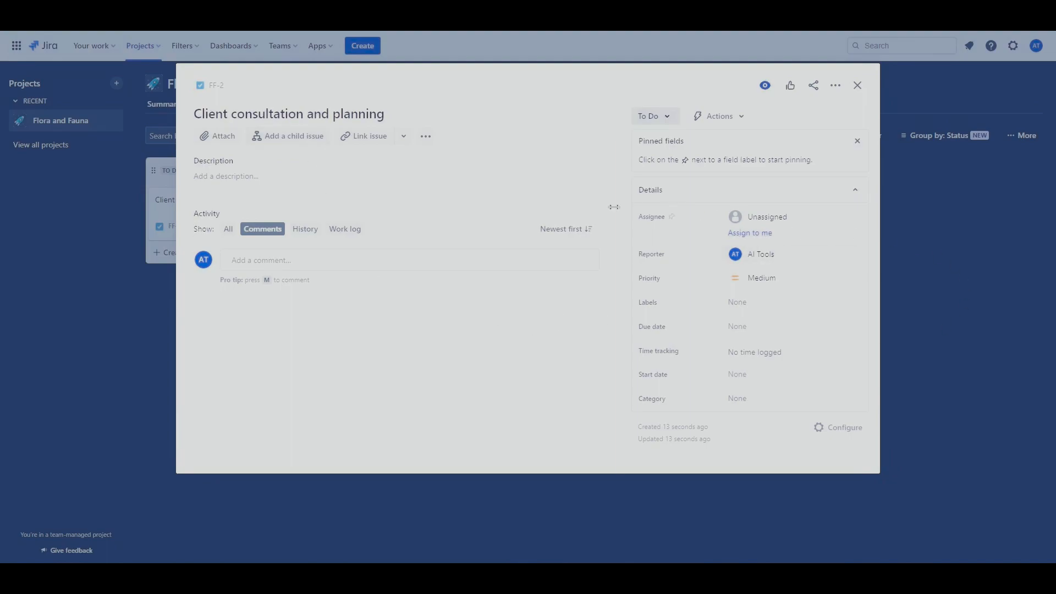
left_click(753, 233)
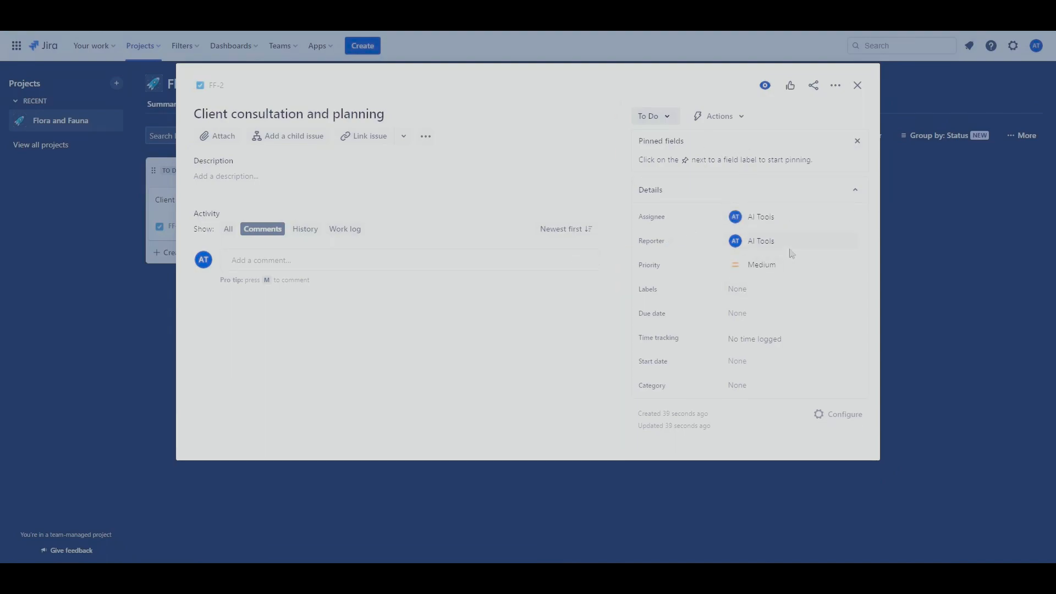
left_click(767, 272)
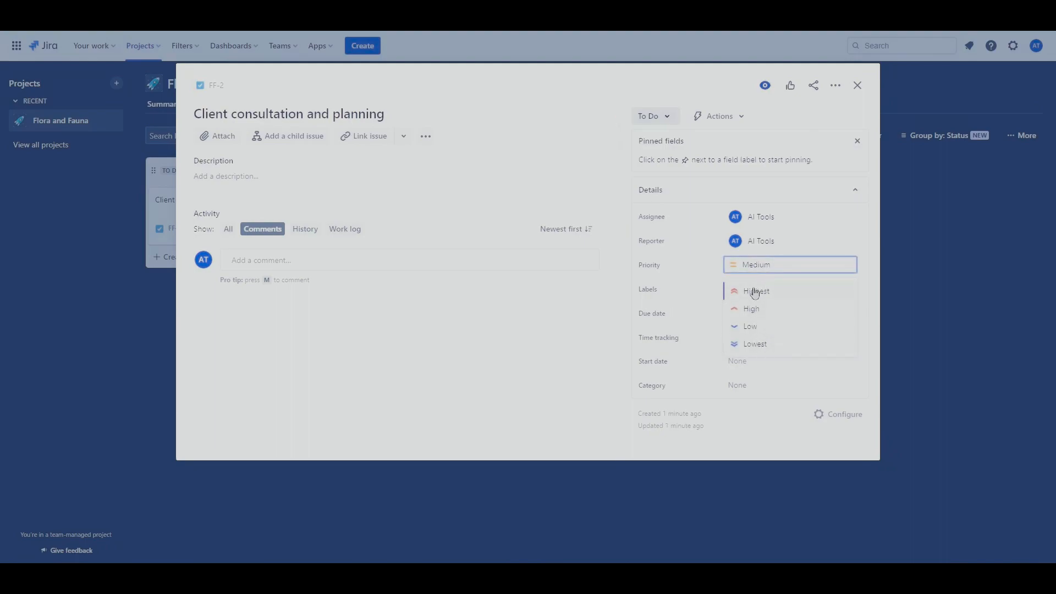
left_click(757, 295)
left_click(755, 265)
left_click(587, 316)
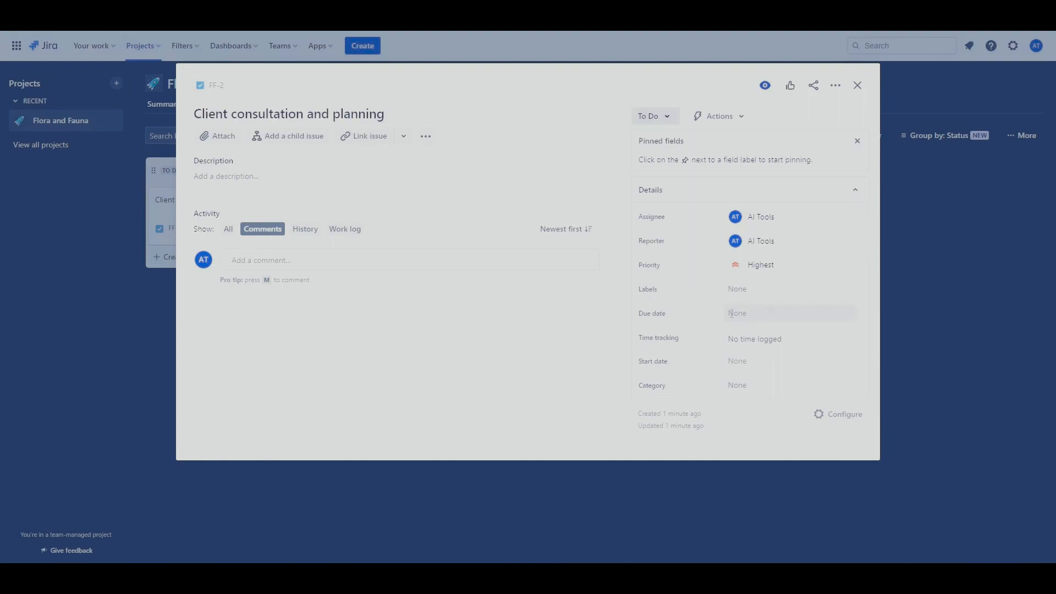
Set the due date of "Client consultation and planning" to 18 Jun 2023 and its start date to 11 Jun 2023
left_click(734, 314)
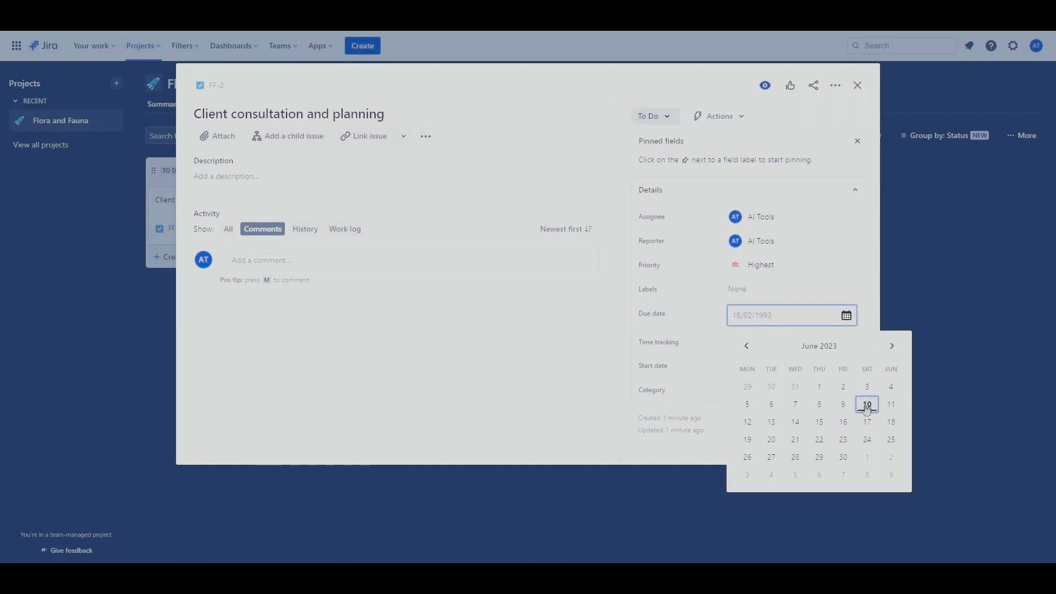
left_click(890, 422)
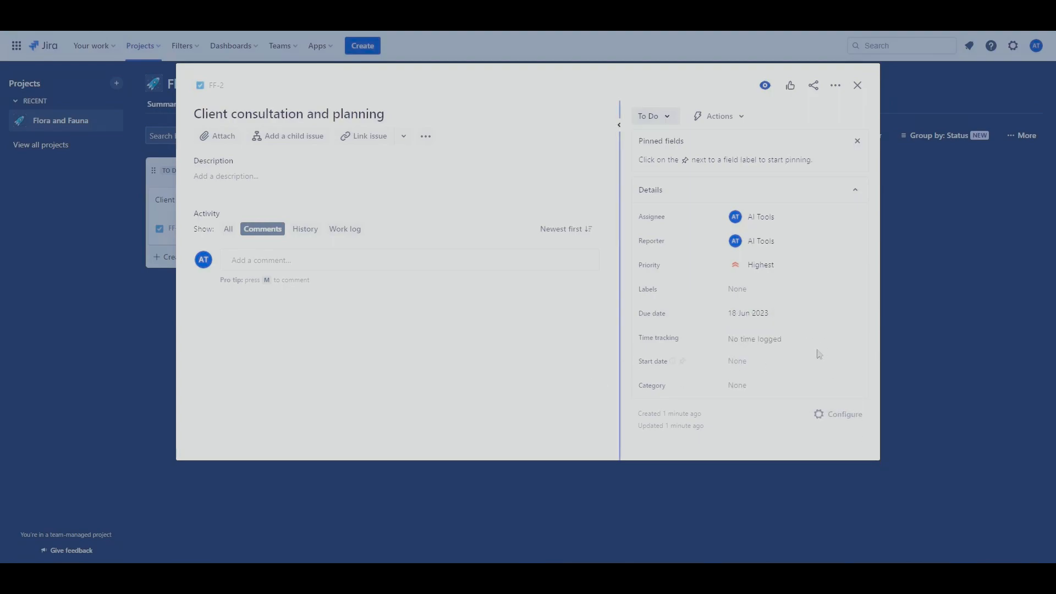
left_click(809, 341)
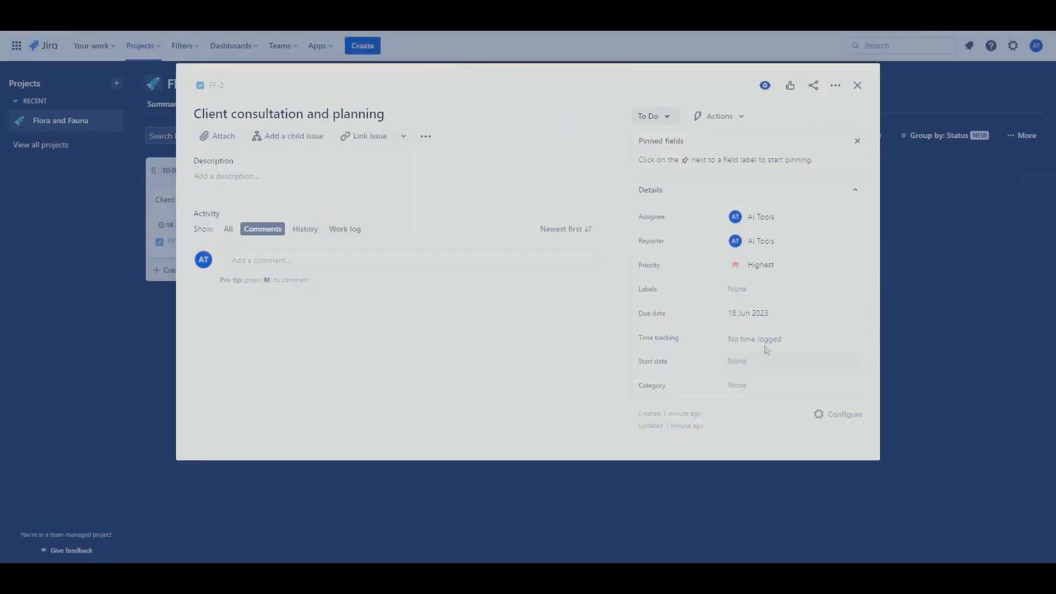
left_click(765, 345)
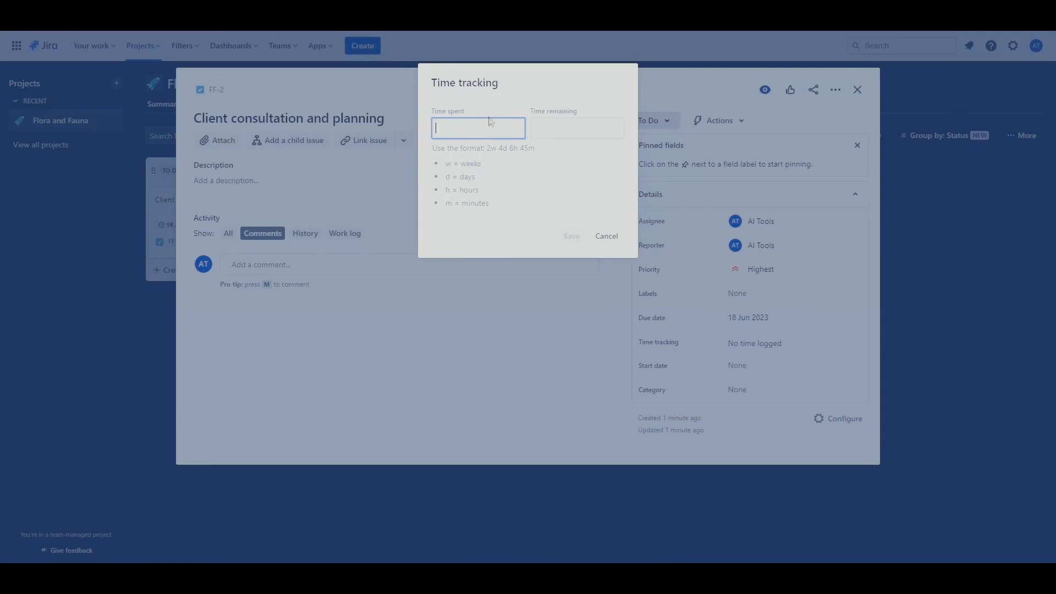
key("Escape")
left_click(762, 365)
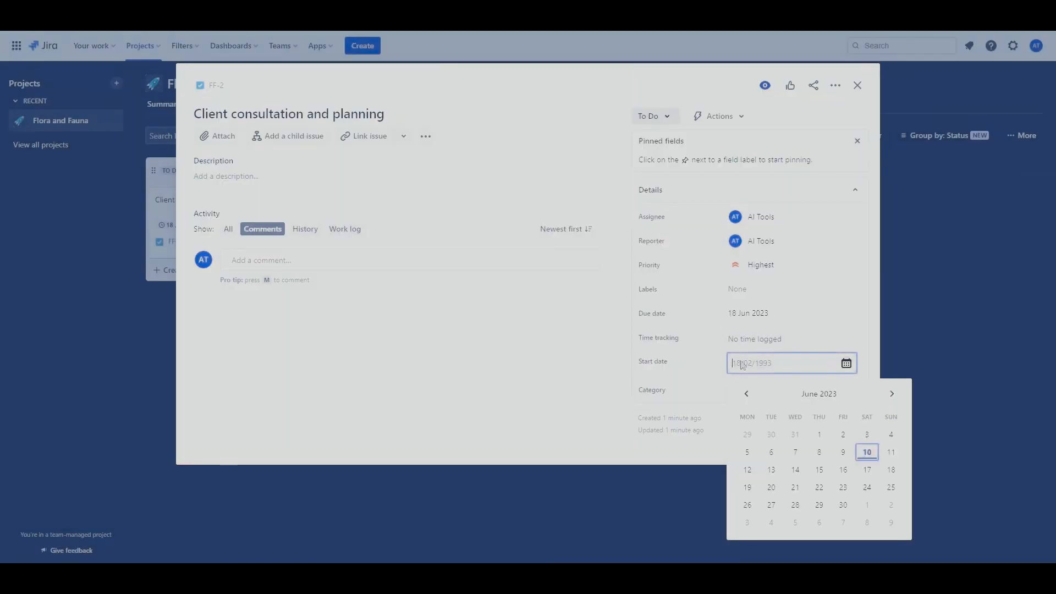
left_click(897, 453)
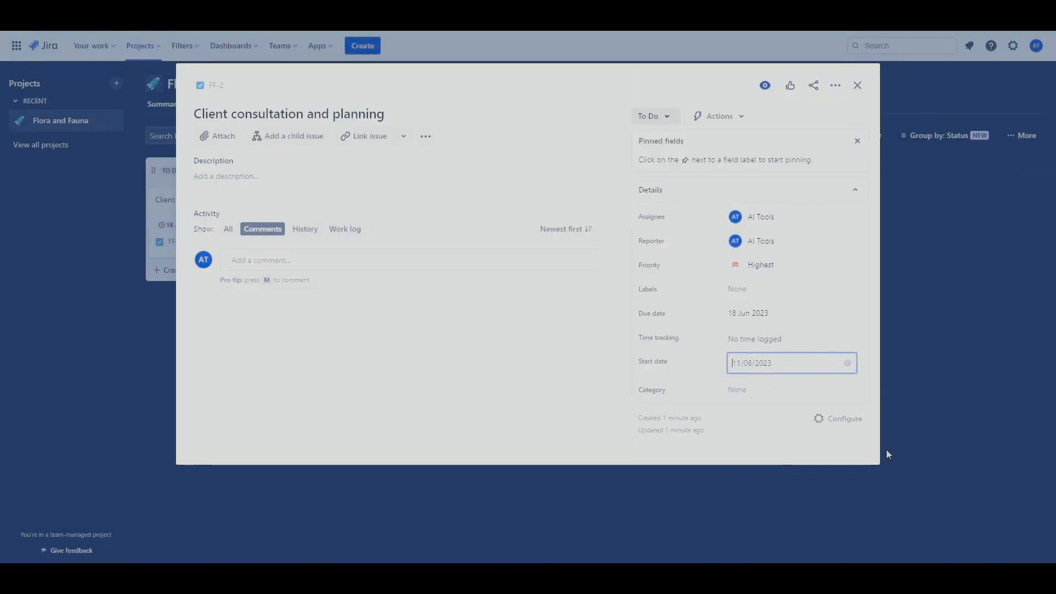
left_click(615, 256)
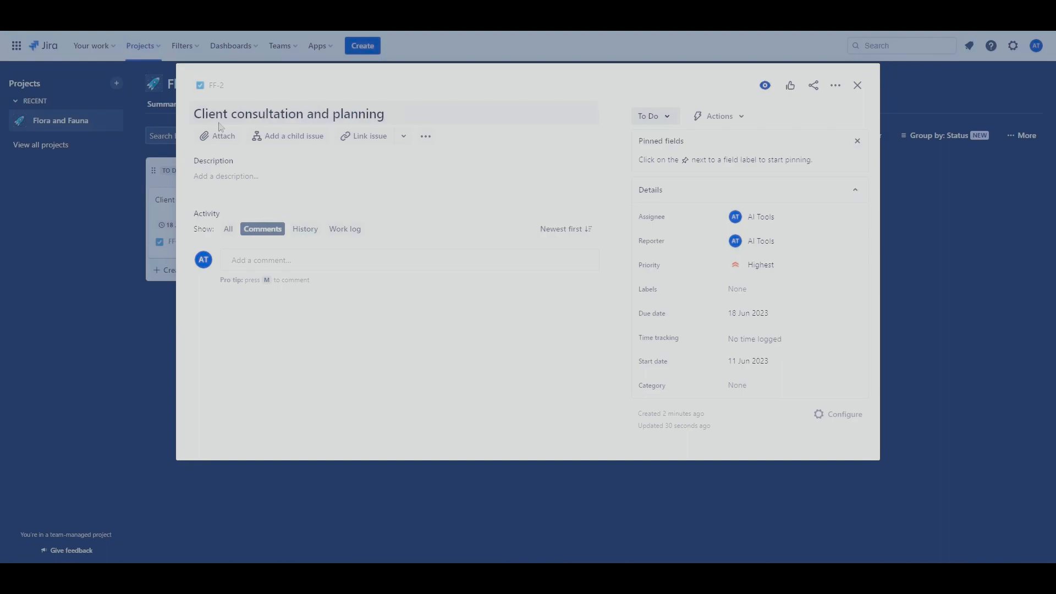
Add the child issue "Meet with clients to understand their floral needs and preferences" to the task
left_click(285, 142)
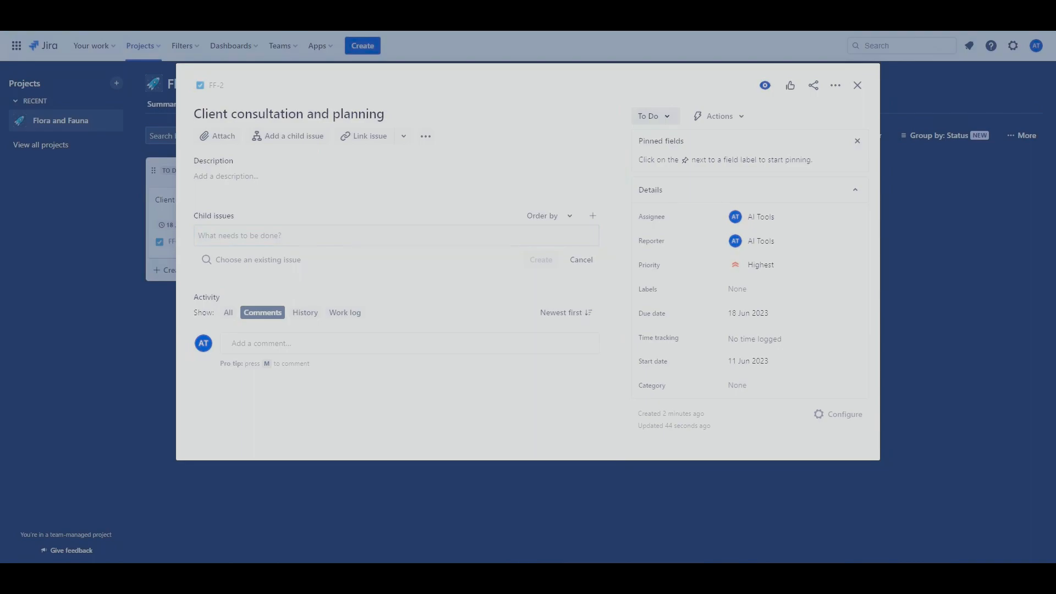
left_click(278, 233)
type("Meet with clients to understand their floral needs and preferences")
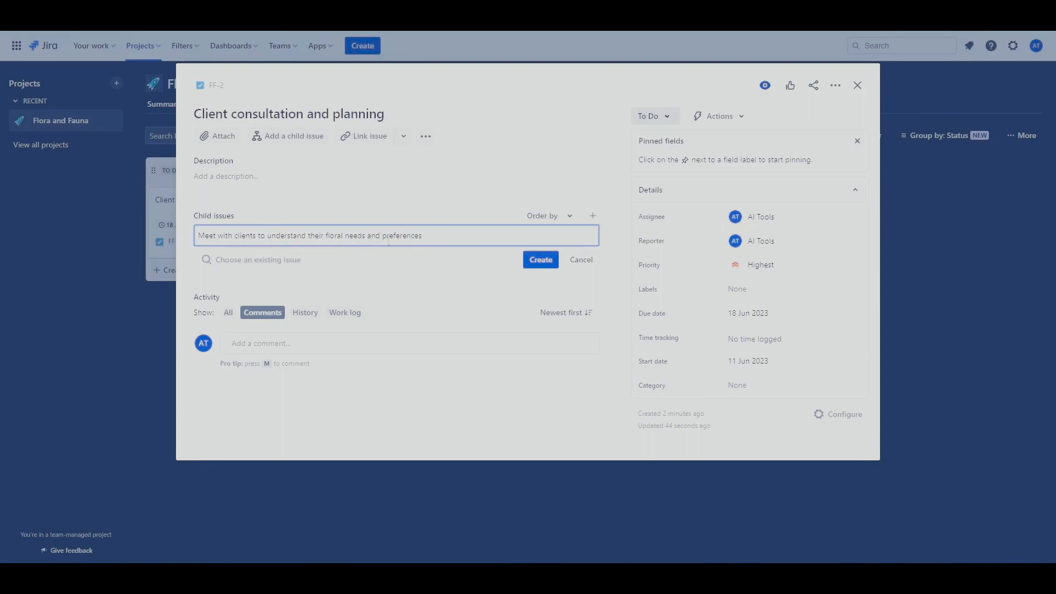
left_click(540, 261)
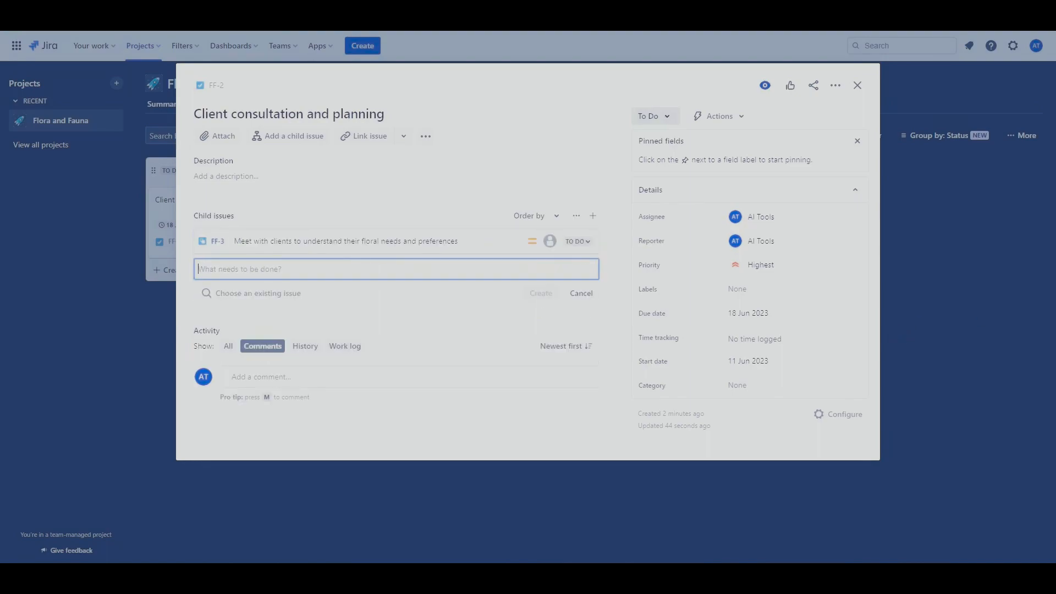
Add a second child issue, "Gather information about the event, such as theme, colors, and budget"
key("alt+Tab")
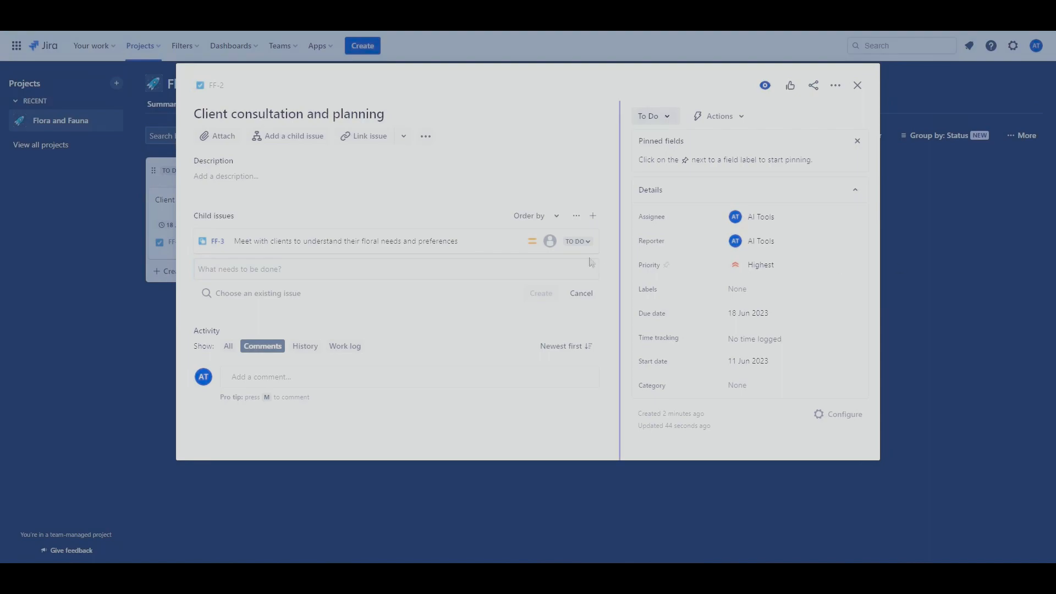
left_click(380, 274)
type("Gather information about the event, such as theme, colors, and budget")
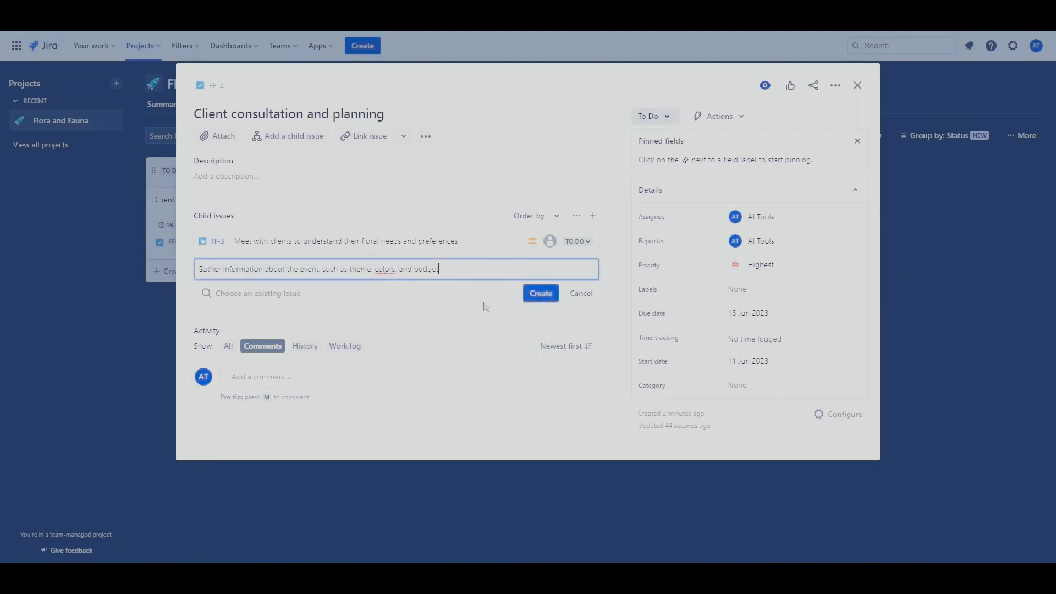
left_click(527, 296)
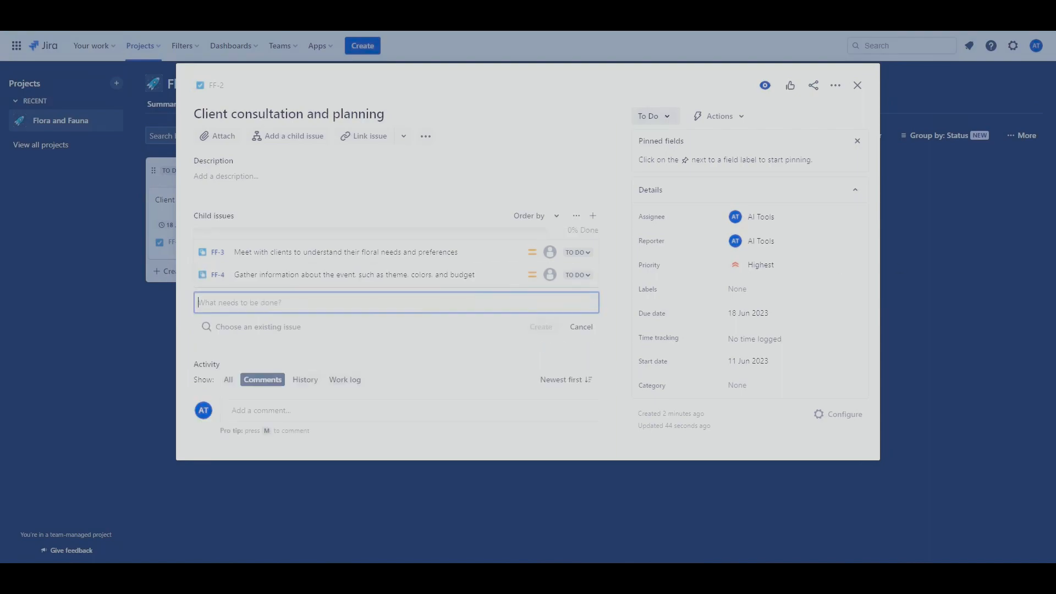
Add the child issues "Create a detailed floral proposal including flower selections and arrangements" and "Present the proposal to the client and obtain approval"
key("alt+Tab")
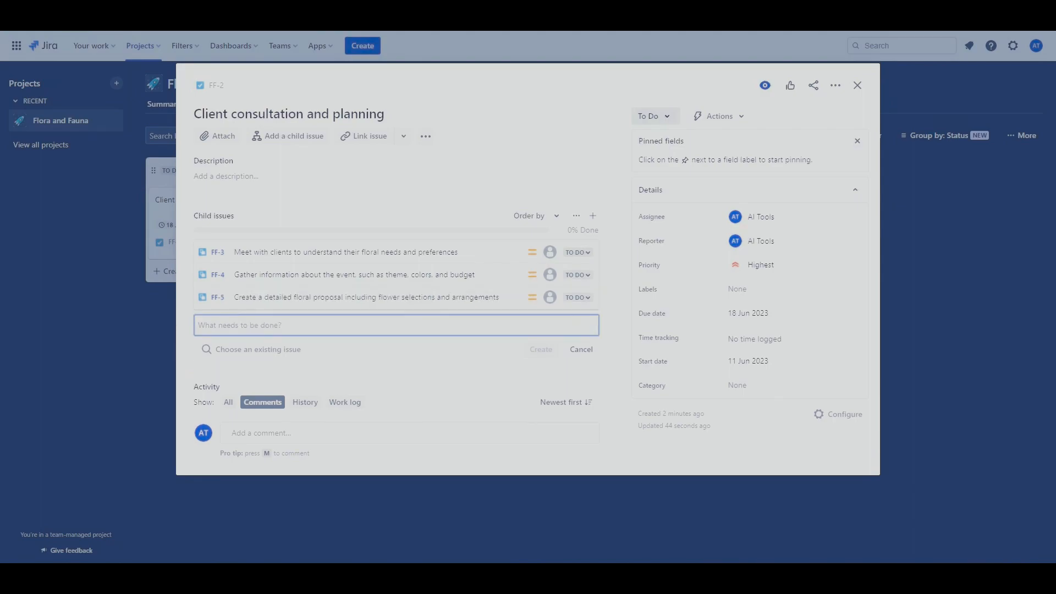
key("alt+Tab")
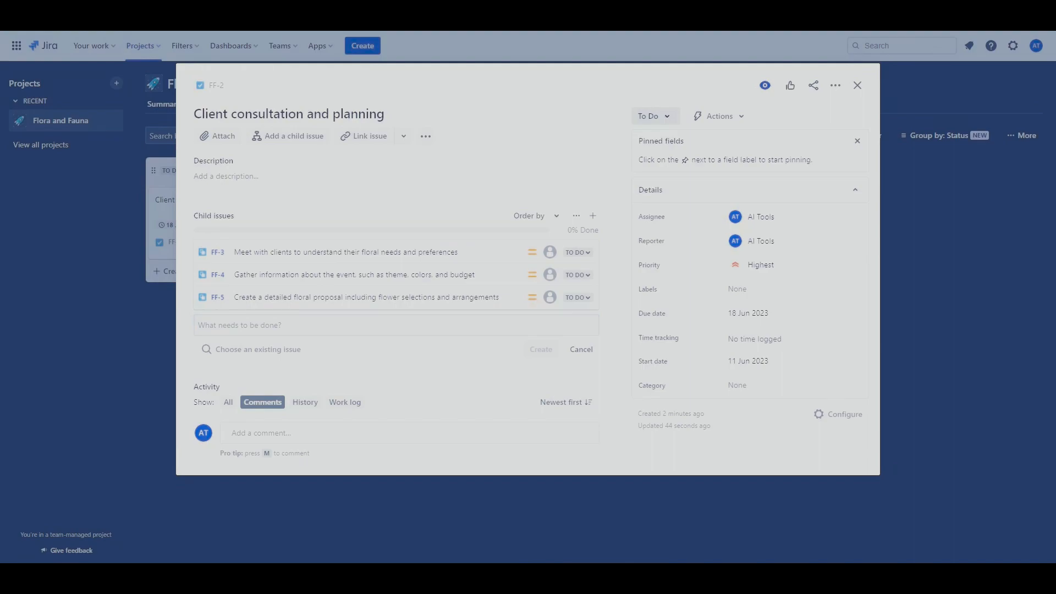
left_click(292, 326)
type("Present the proposal to the client and obtain approval")
left_click(541, 349)
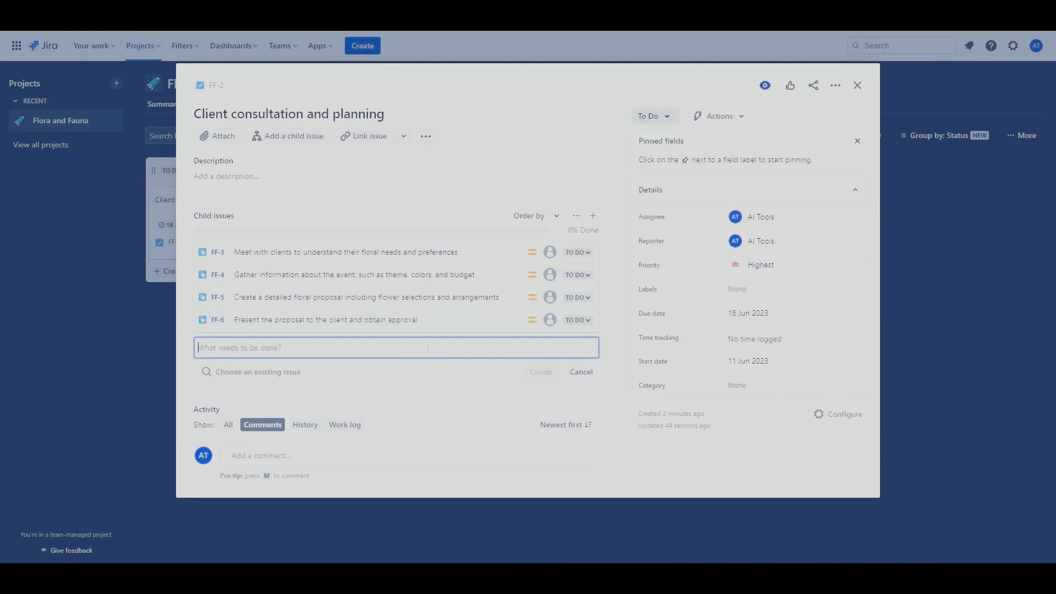
View the details of the first child issue, return to the parent task and close it
left_click(218, 254)
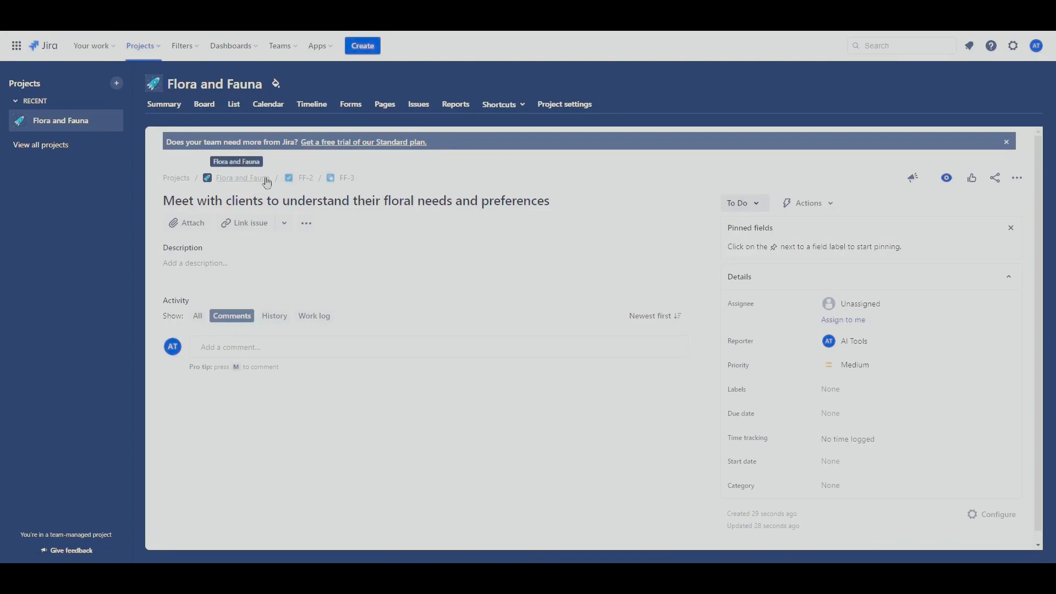
key("alt+Left")
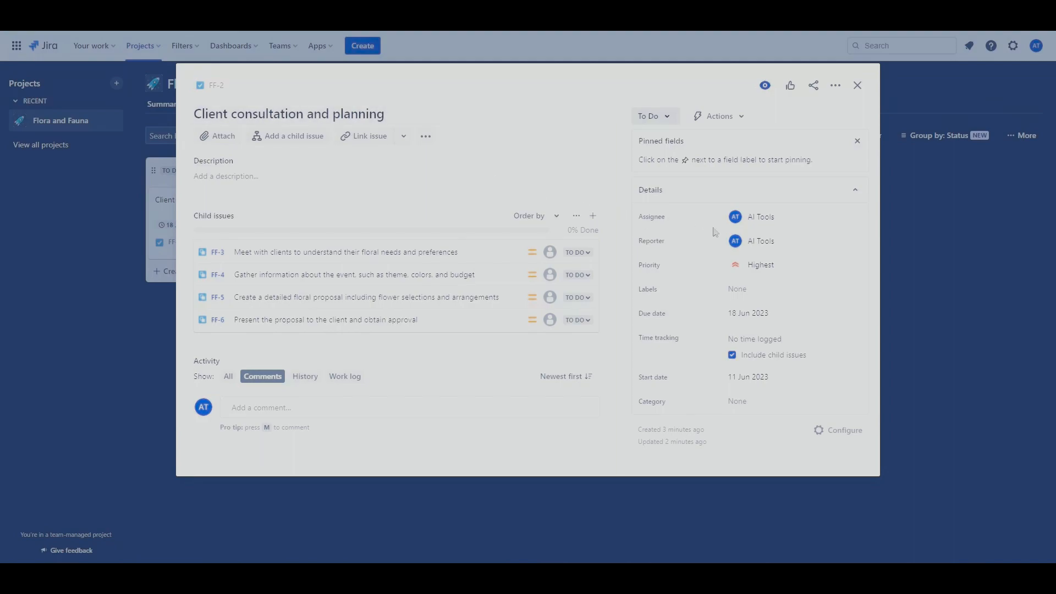
left_click(927, 264)
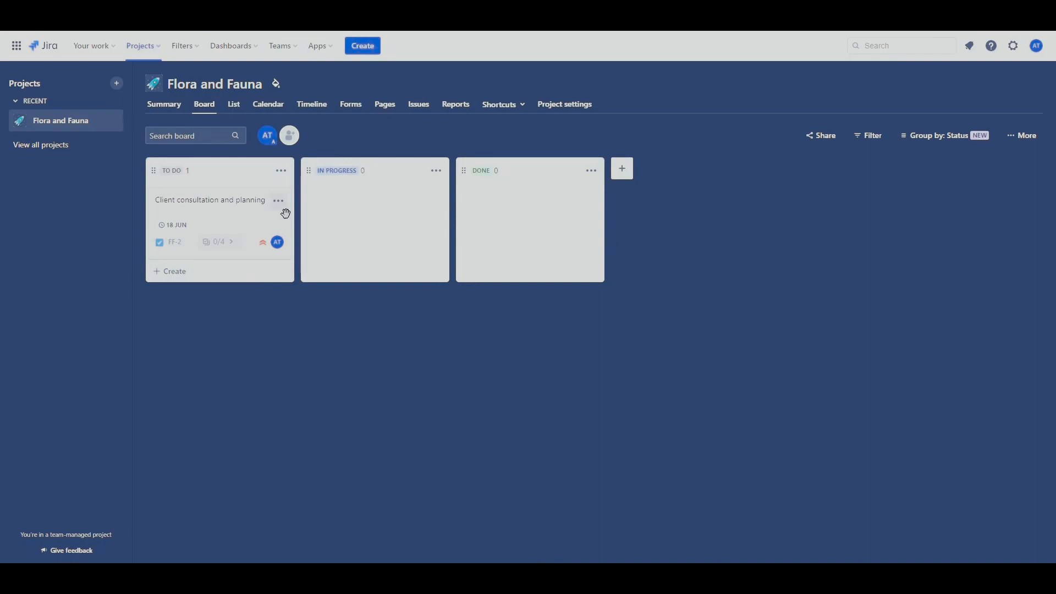
Examine the task and its child issues across the List view's columns, and its scheduled dates in the Calendar view
left_click(240, 110)
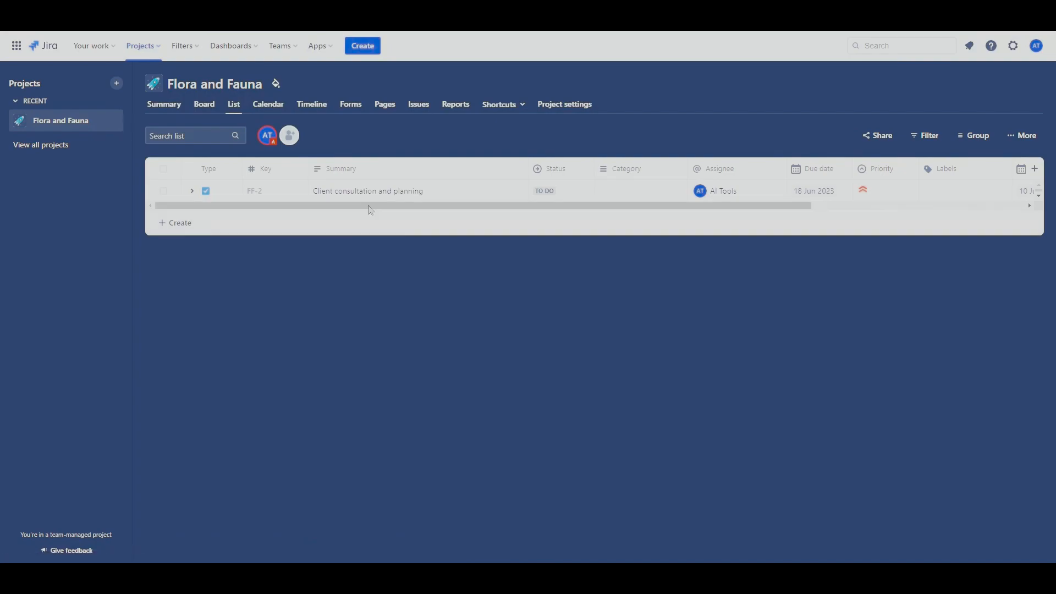
left_click(192, 192)
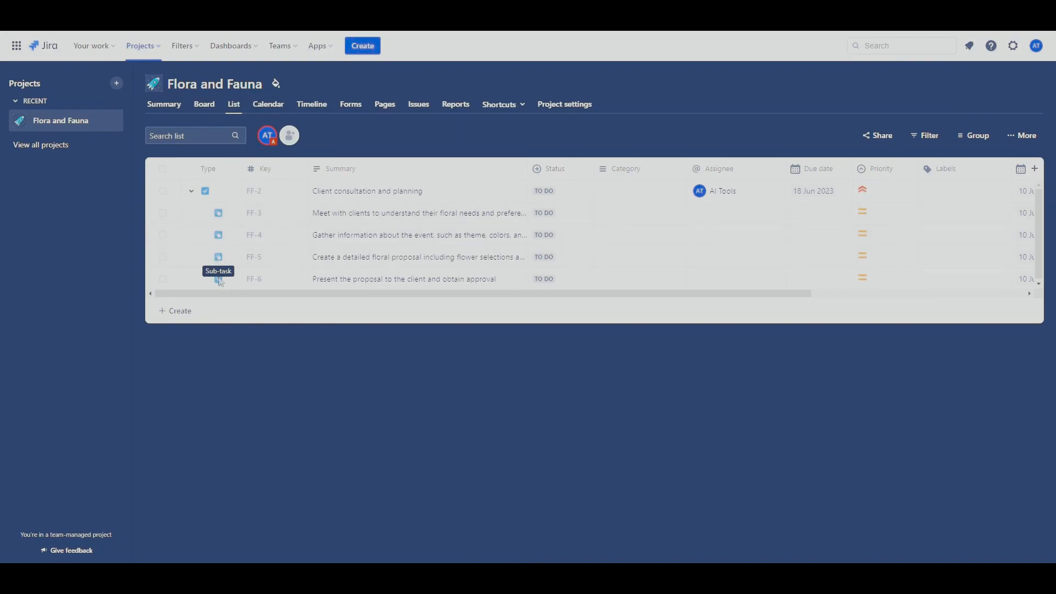
left_click_drag(238, 294, 549, 334)
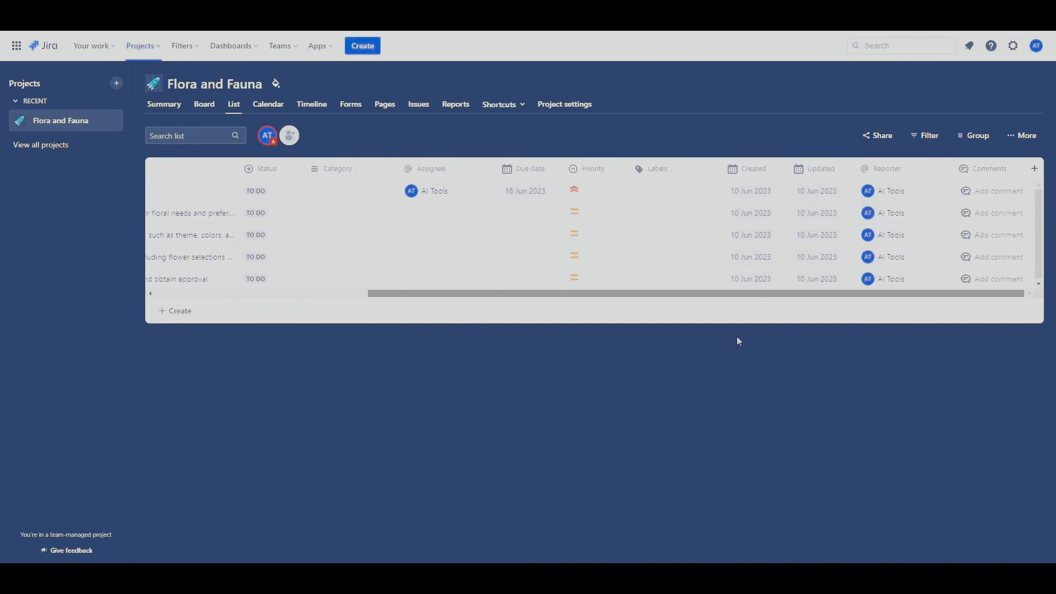
left_click(234, 104)
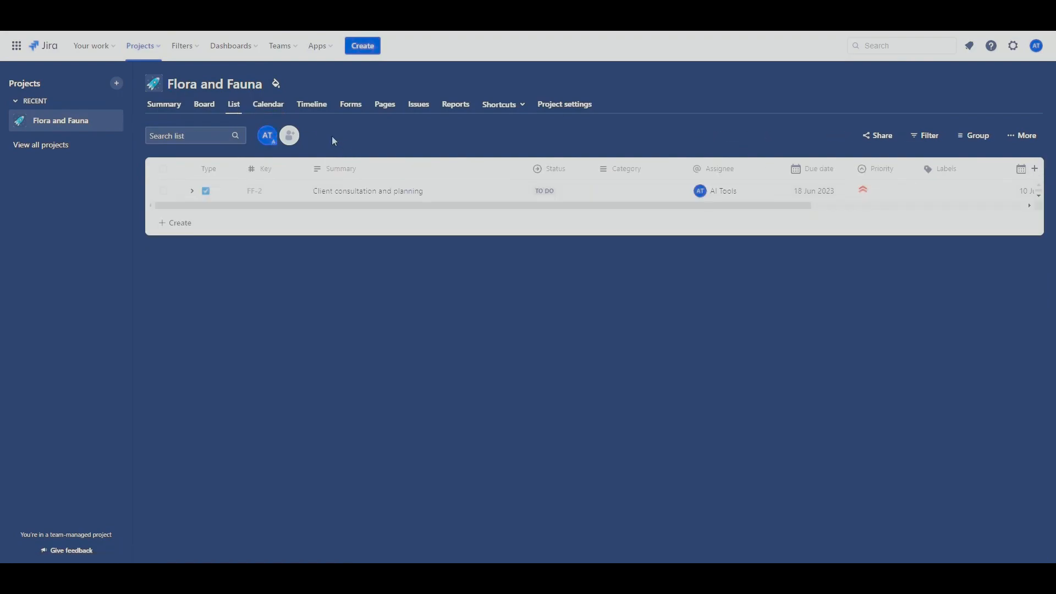
left_click(266, 106)
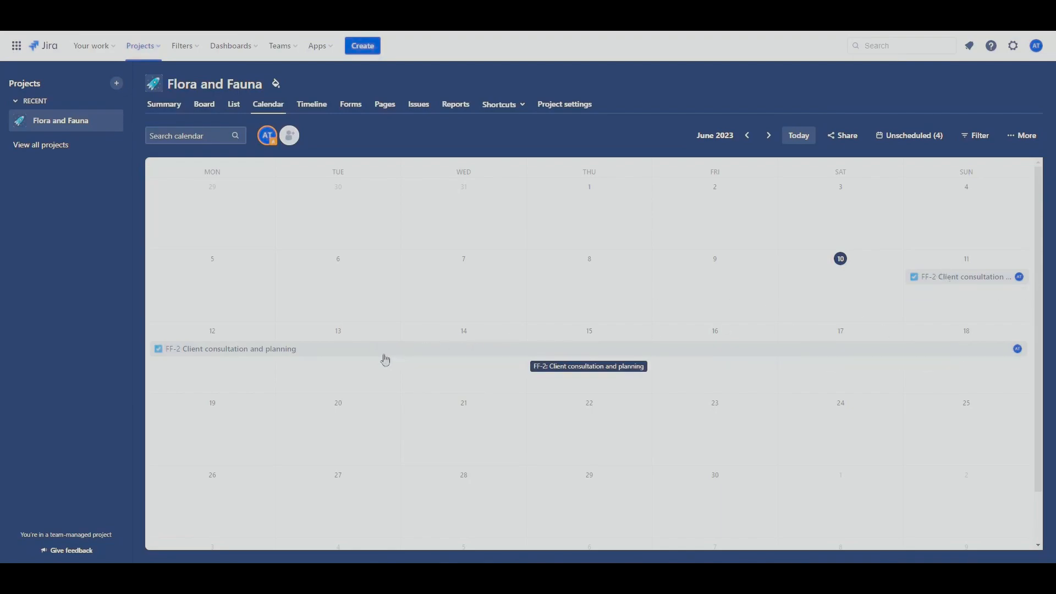
Extend the "Client consultation and planning" bar on the timeline to a due date of 26 Jun, and view the project pages
left_click(312, 108)
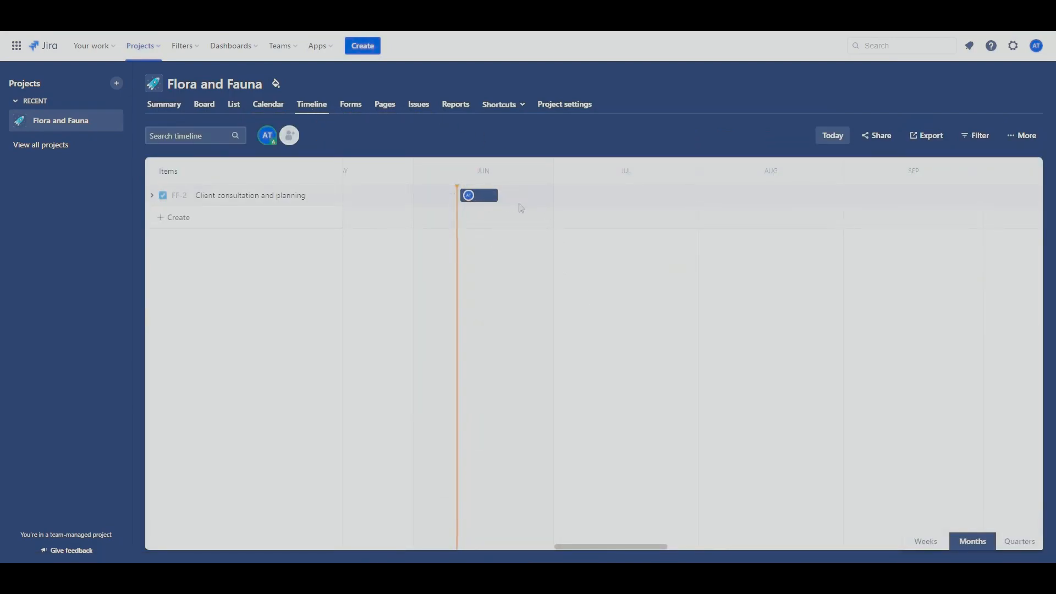
left_click_drag(494, 196, 533, 196)
left_click(384, 108)
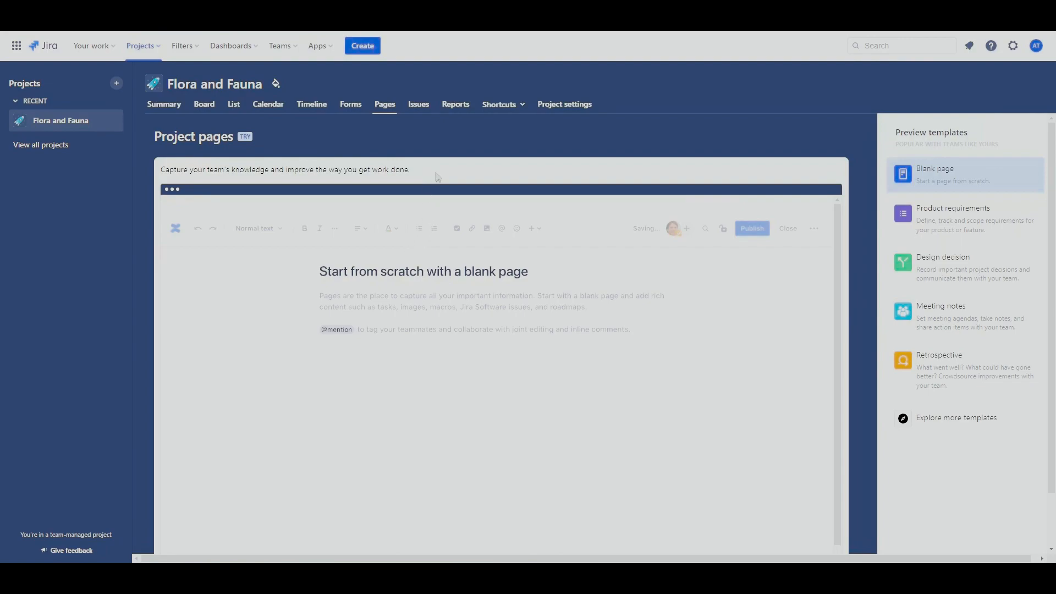
Add To Do tasks "Flower Sourcing and Ordering", "Floral Design and Arrangement", "Event Setup and Installation", "Maintenance and Care" and "Administrative Tasks" to the board
left_click(204, 105)
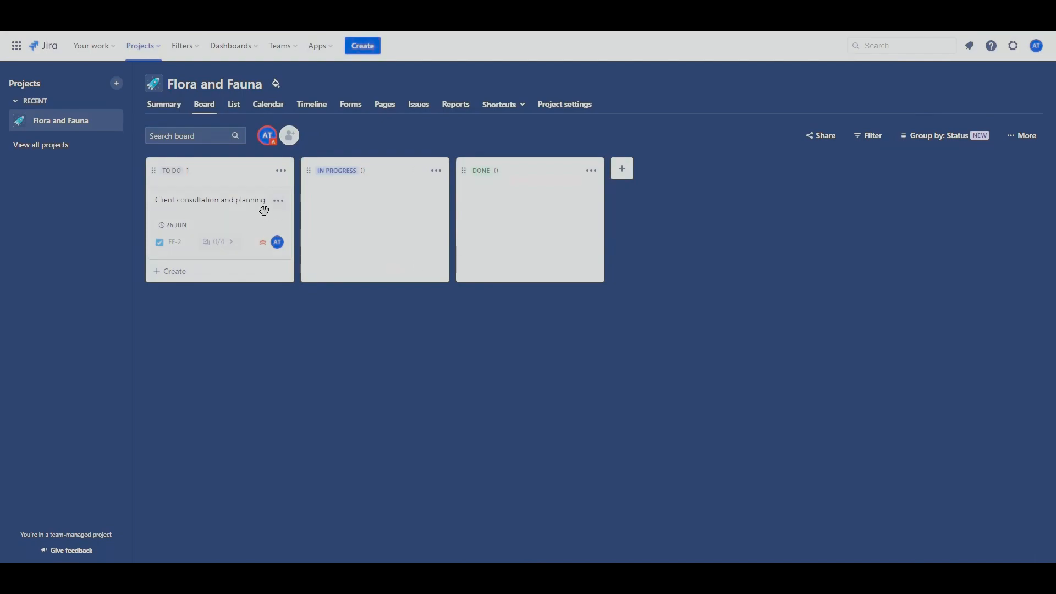
left_click(175, 271)
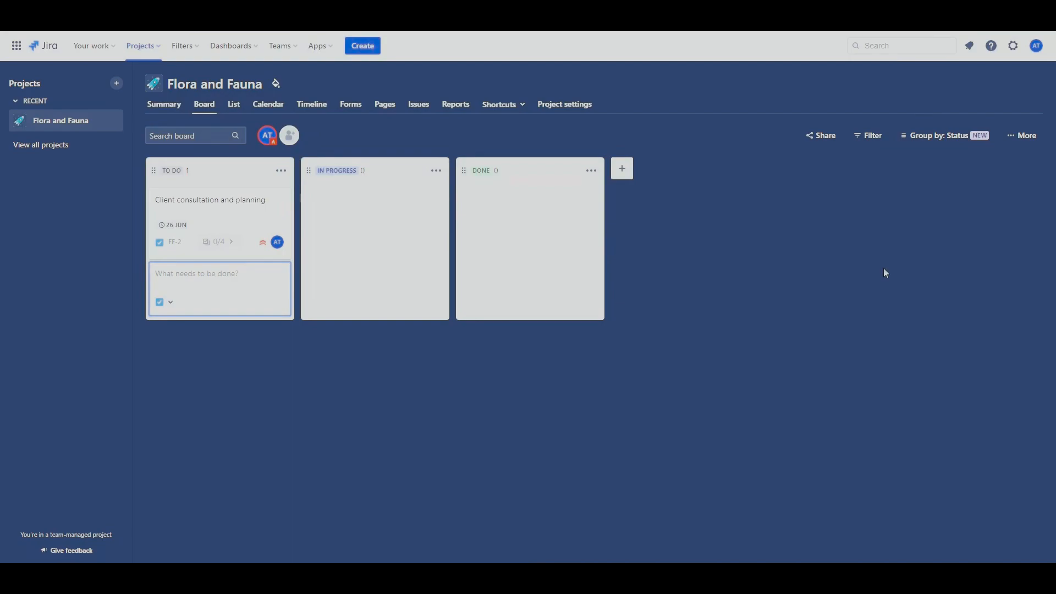
type("Flower Sourcing and Ordering")
key("Return")
type("Floral Design and Arrangement")
key("Return")
type("Event Setup and Installation")
key("Return")
type("Maintenance and Care")
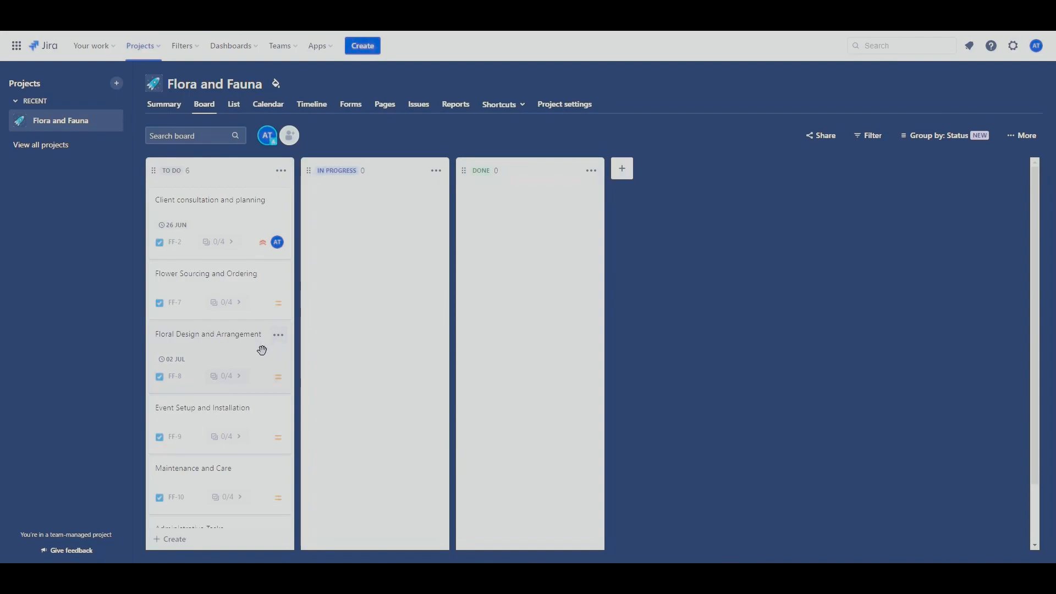
Give the "Manage client inquiries, appointments, and contracts" child issue of Administrative Tasks a due date of 02 Jul 2023 and start date of 10 Jun 2023
scroll(198, 374, "down", 2)
scroll(212, 391, "up", 2)
scroll(246, 292, "down", 1)
scroll(246, 292, "down", 1)
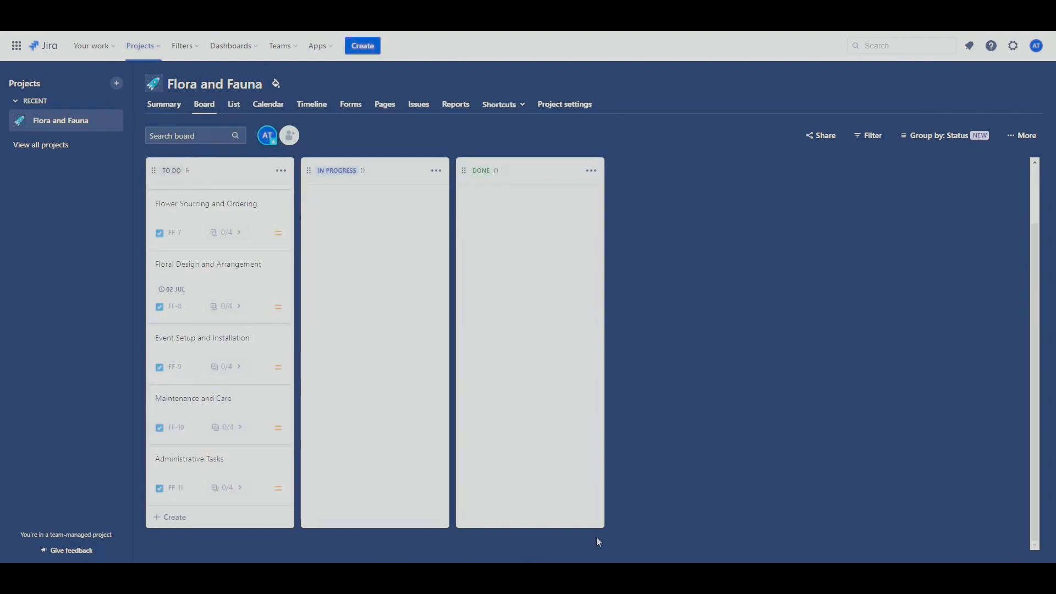
left_click(194, 465)
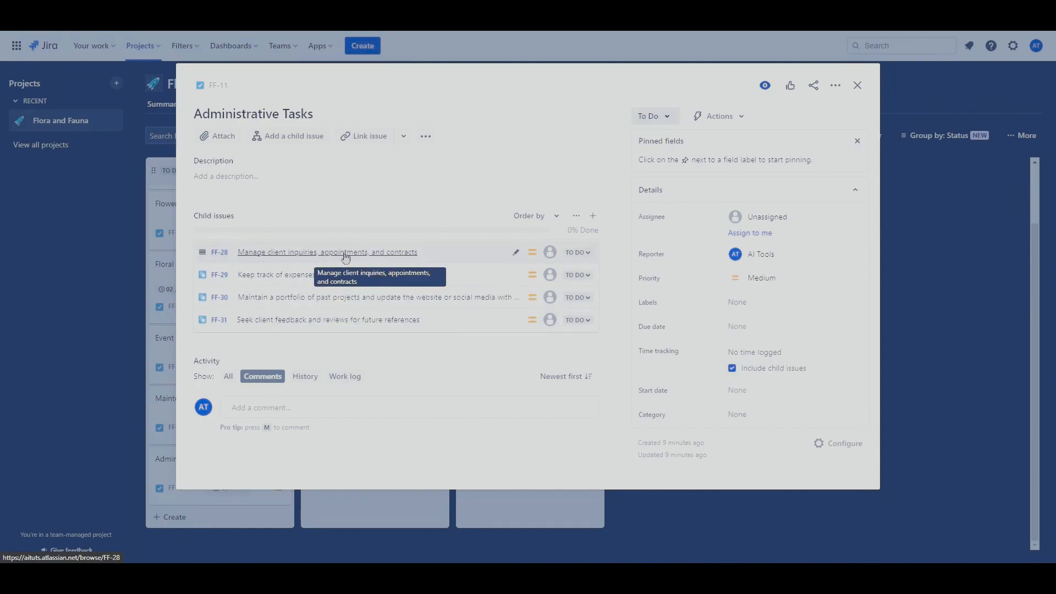
left_click(386, 255)
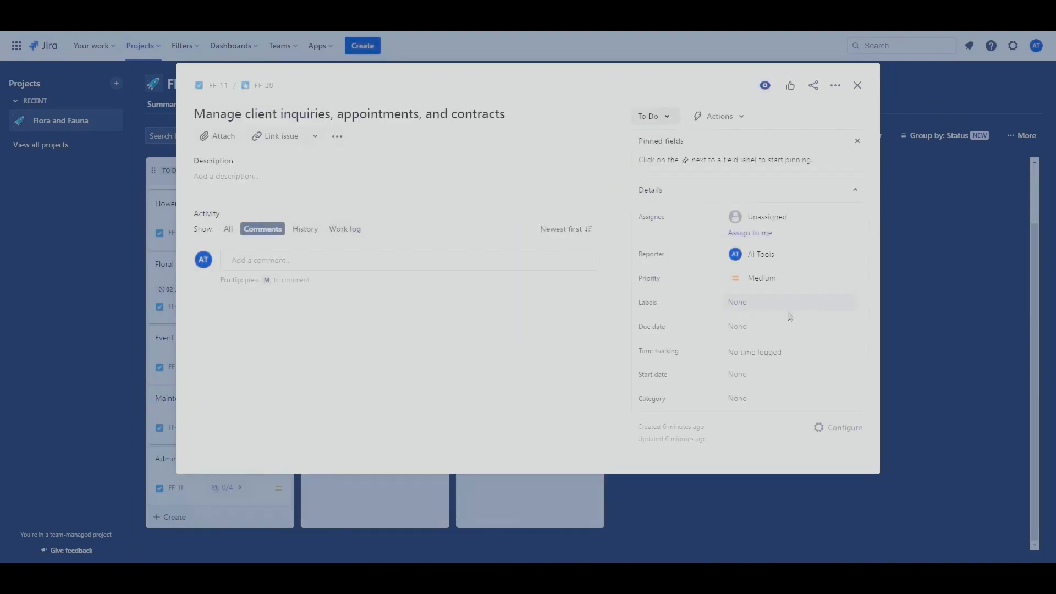
left_click(747, 329)
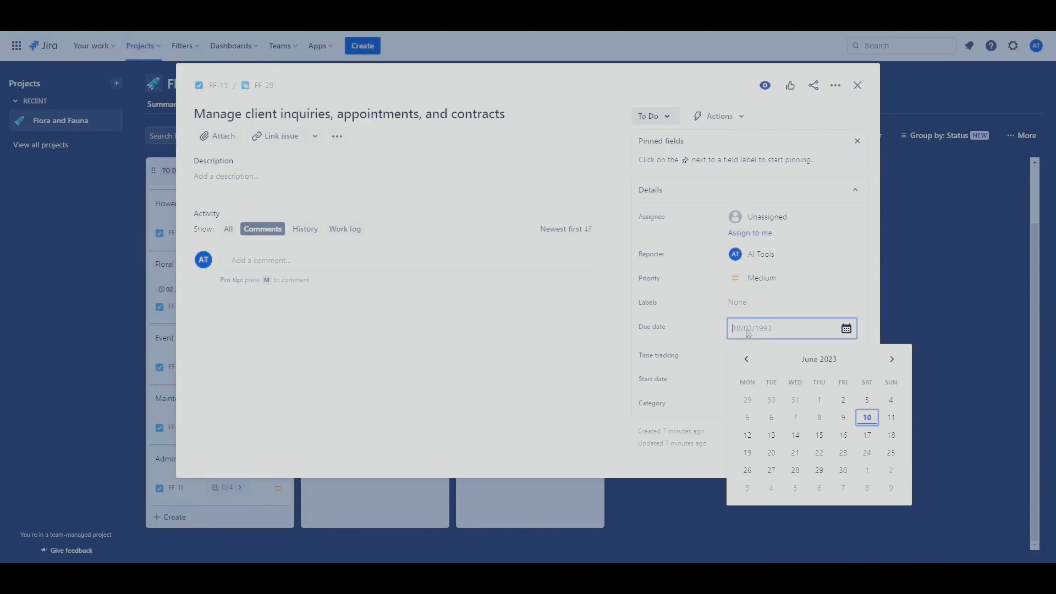
left_click(890, 473)
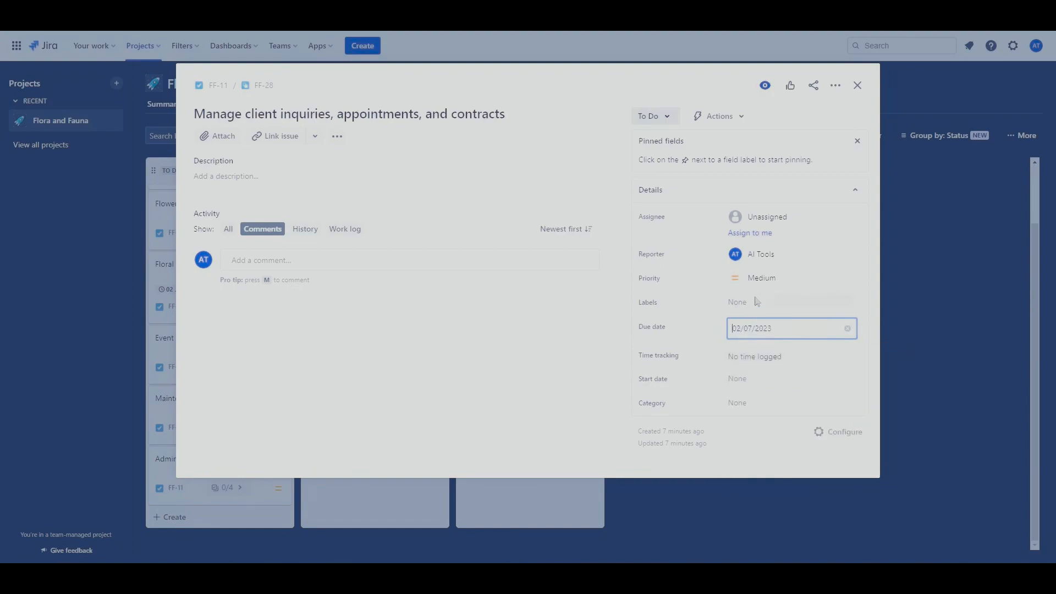
left_click(748, 380)
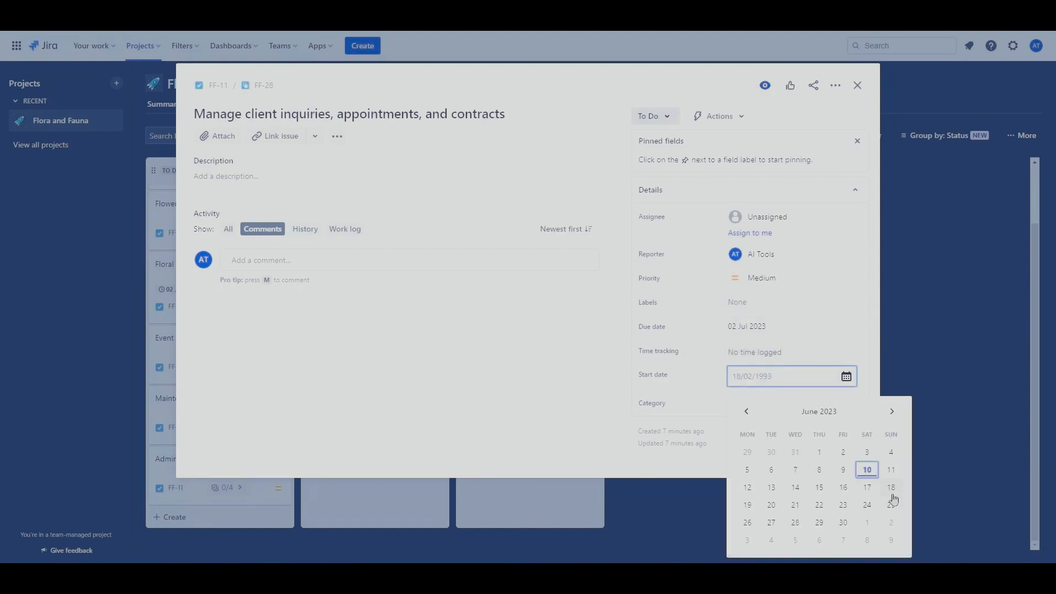
left_click(867, 470)
left_click(531, 328)
Set the priority of the "Manage client inquiries, appointments, and contracts" child issue to High and close it
left_click(778, 290)
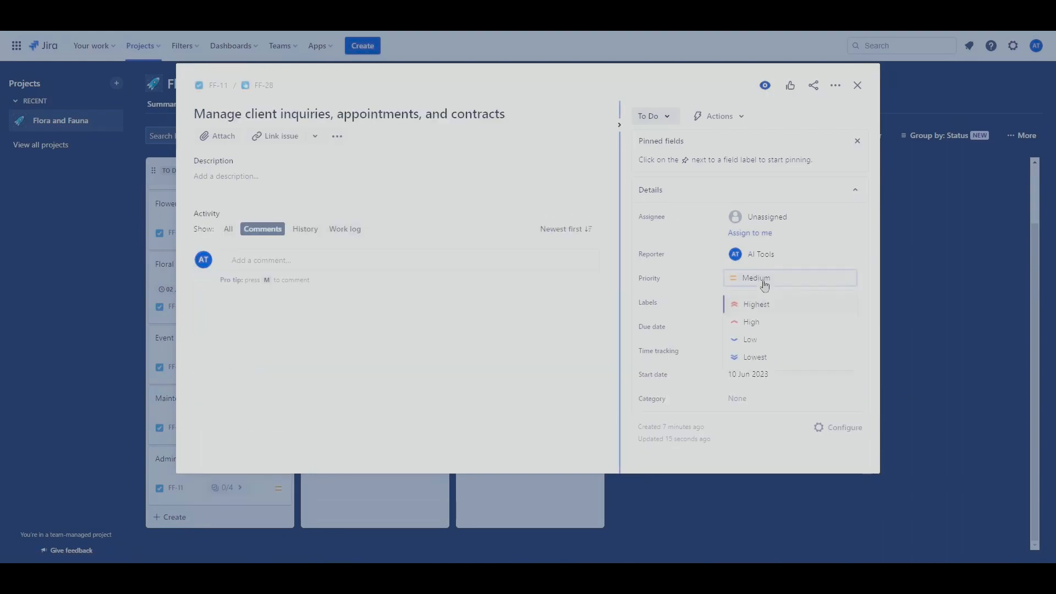
left_click(777, 328)
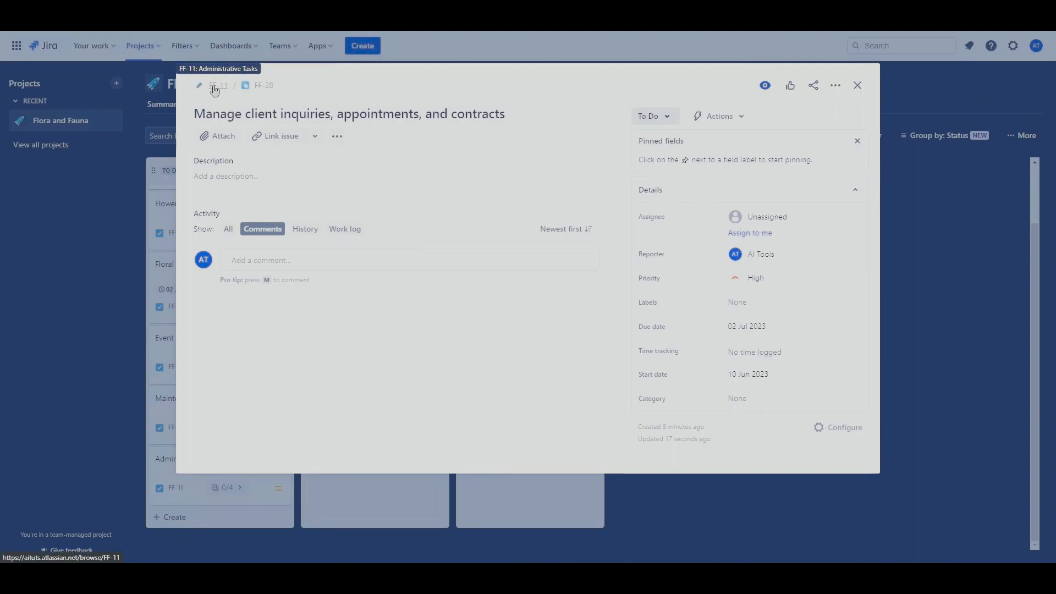
key("Escape")
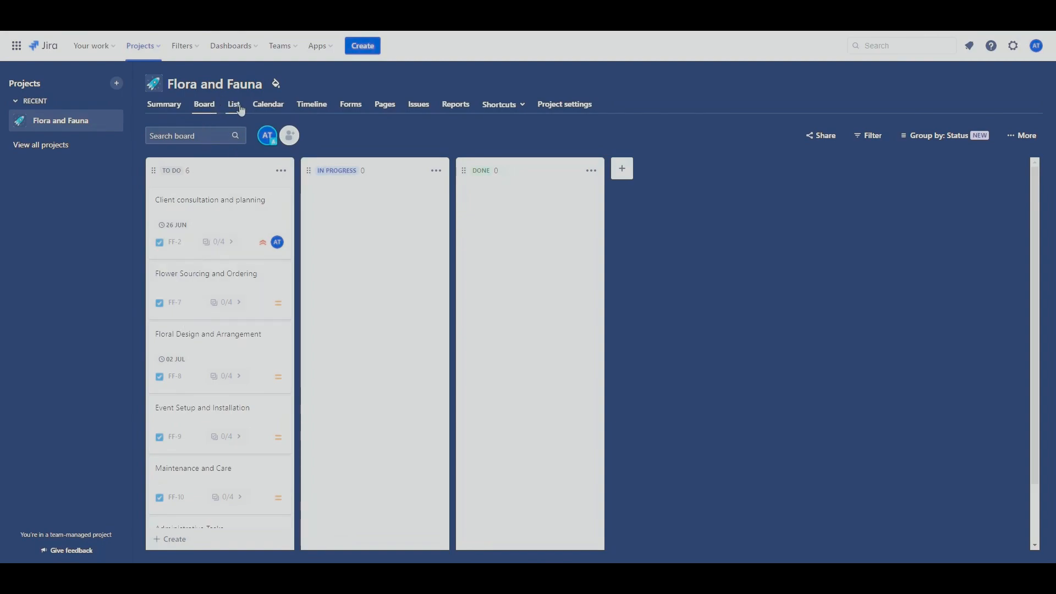
Examine the child issues of the first three tasks in the List view, and the scheduled items in the Calendar view
left_click(234, 104)
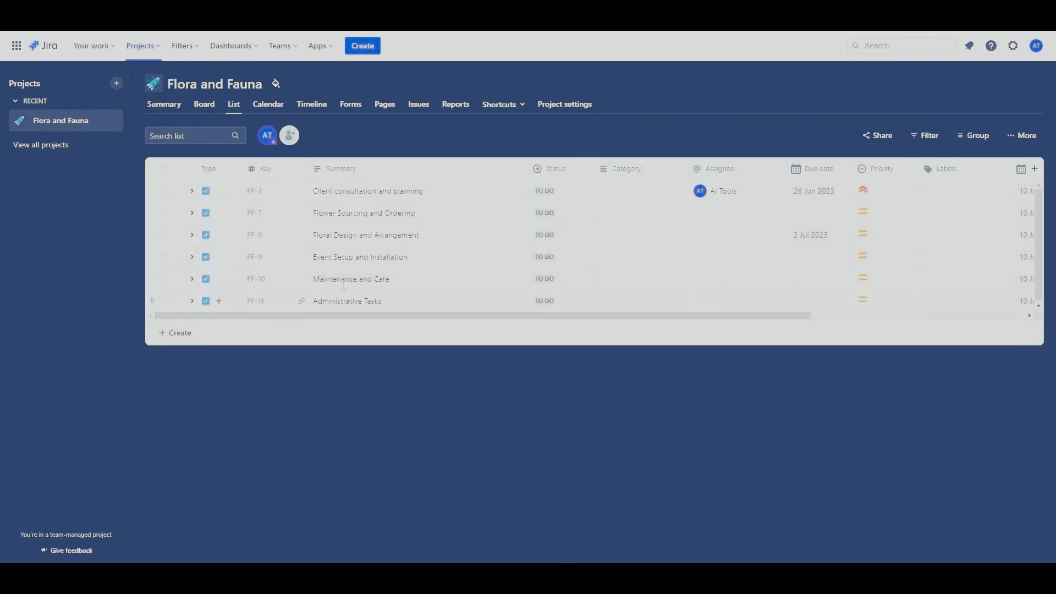
left_click(193, 192)
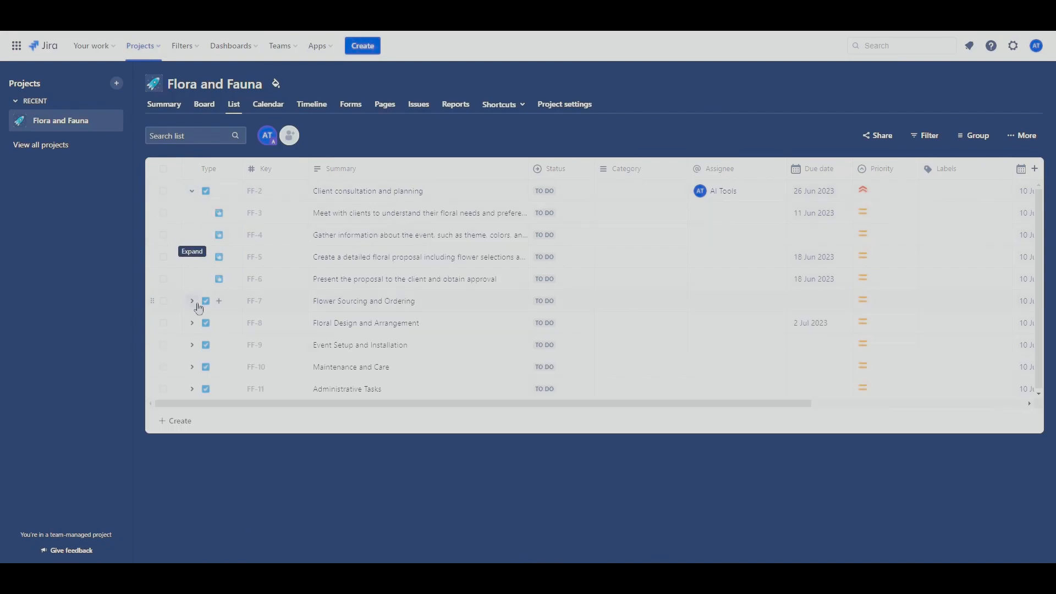
left_click(193, 301)
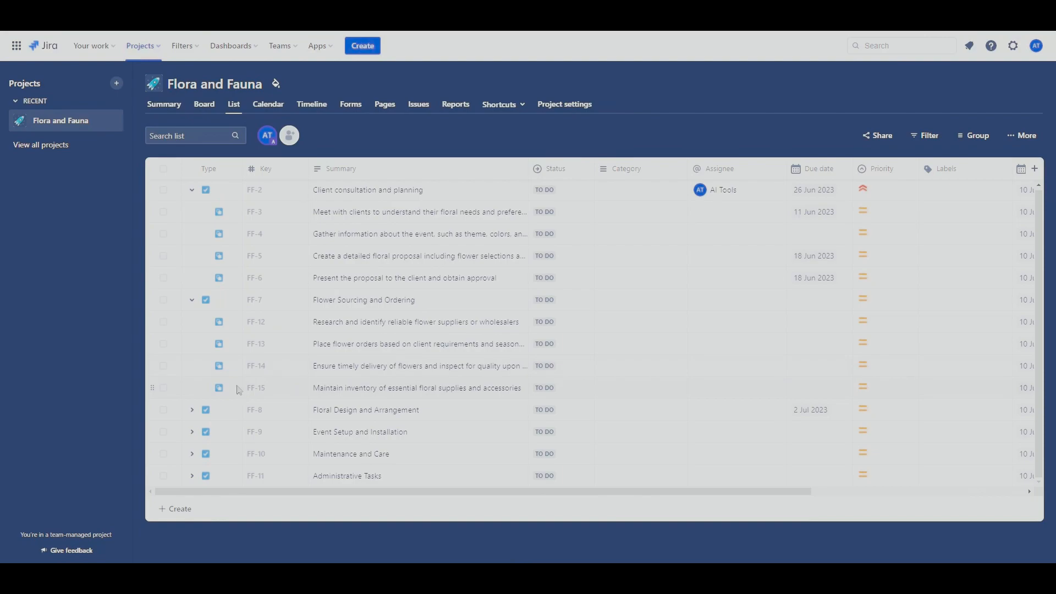
left_click(193, 410)
scroll(606, 352, "down", 1)
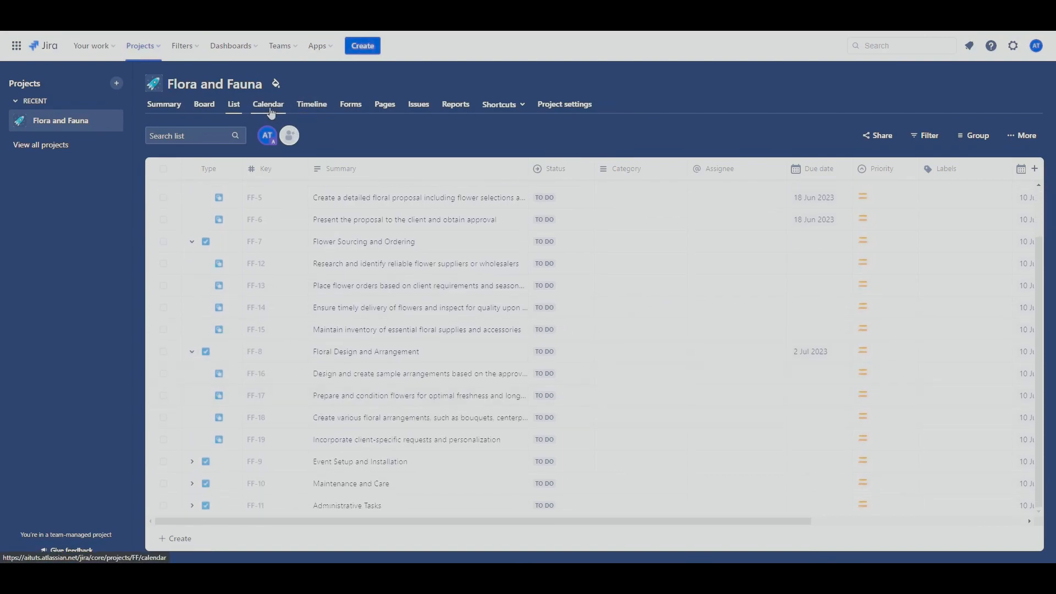
left_click(274, 114)
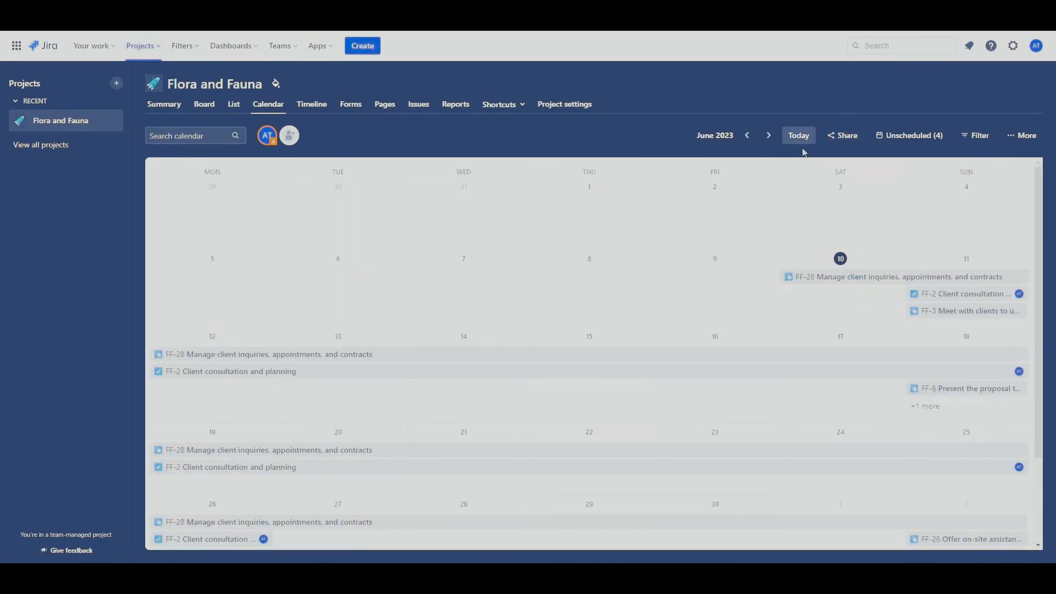
Expand the consultation, sourcing and maintenance tasks on the timeline, and move the "Create a detailed floral proposal" bar to a due date of 24 Jun
left_click(310, 106)
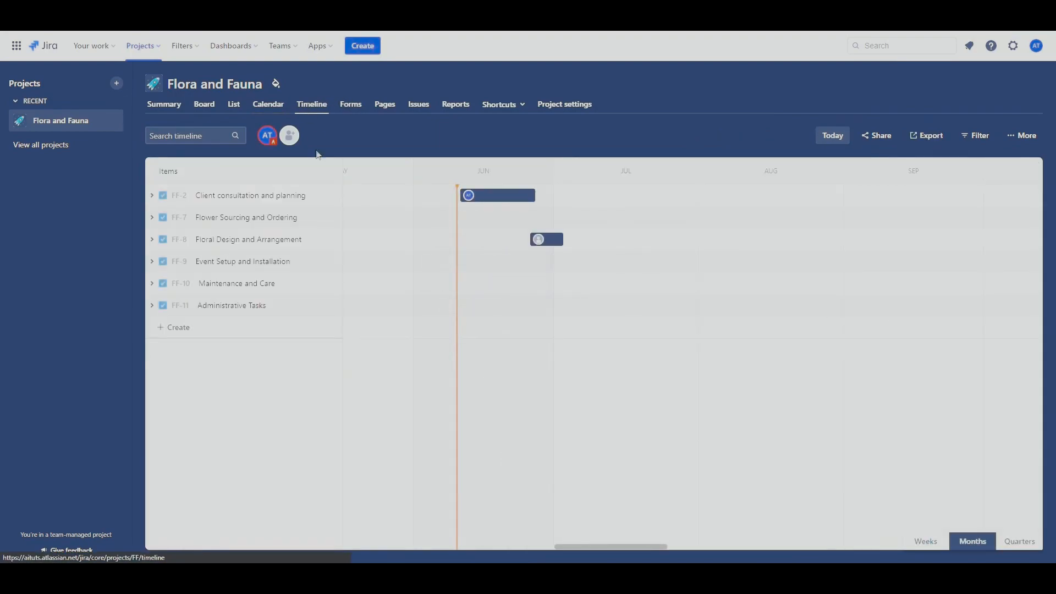
left_click(153, 197)
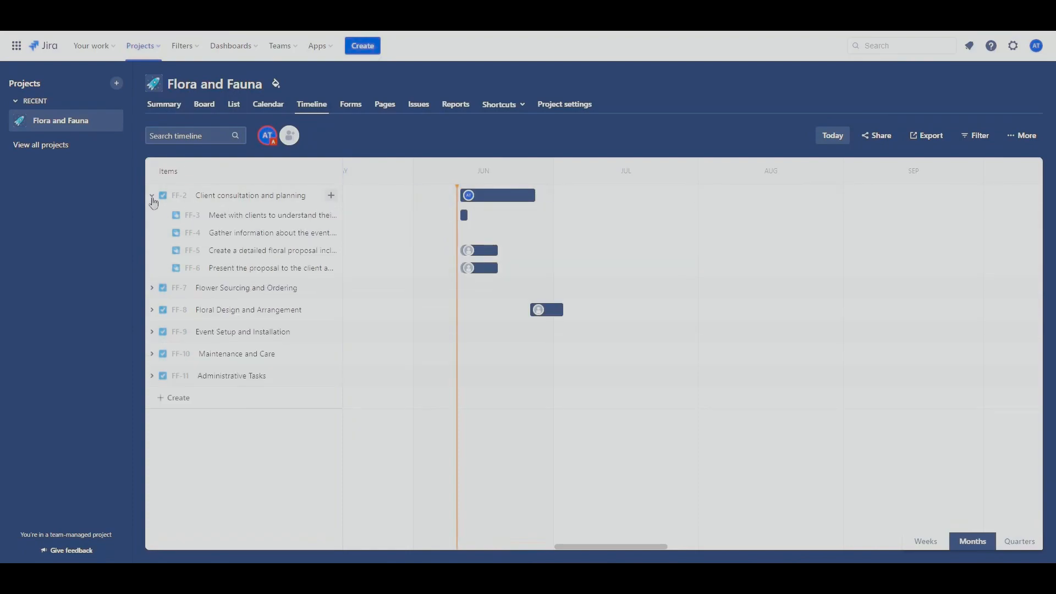
left_click(152, 290)
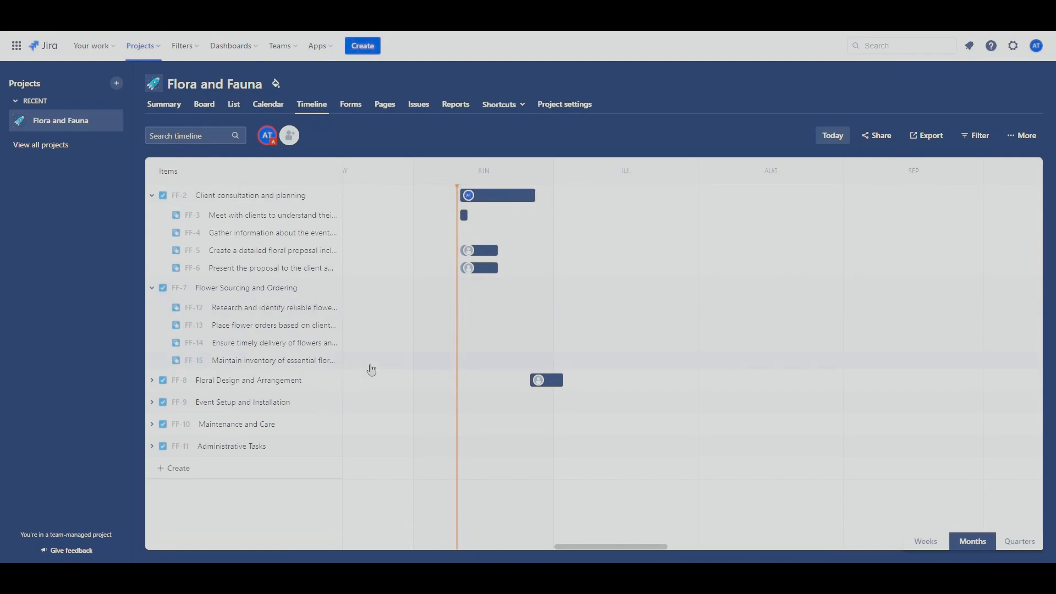
left_click(152, 425)
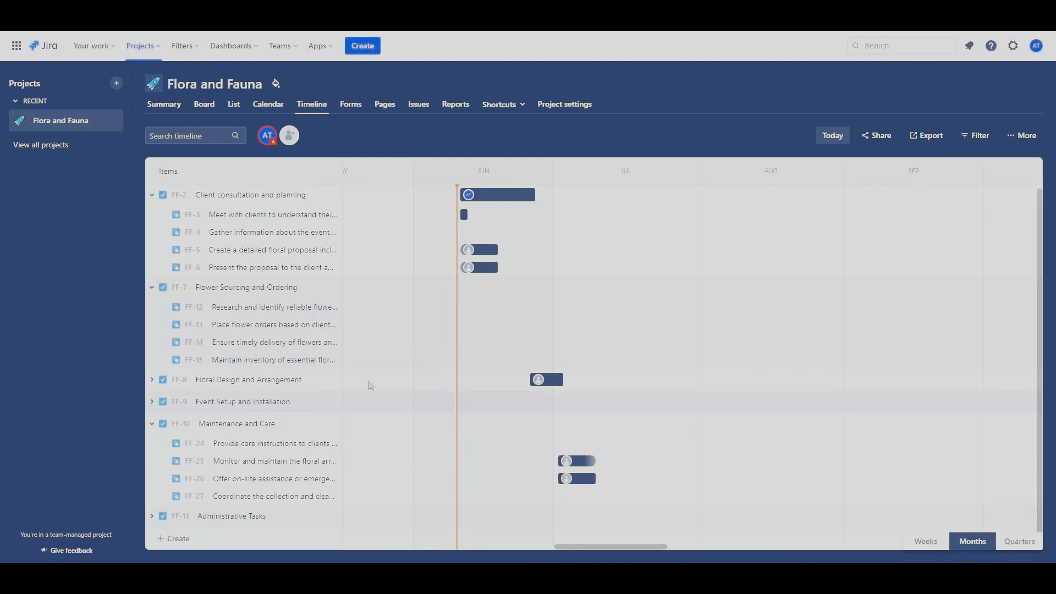
left_click_drag(494, 252, 522, 250)
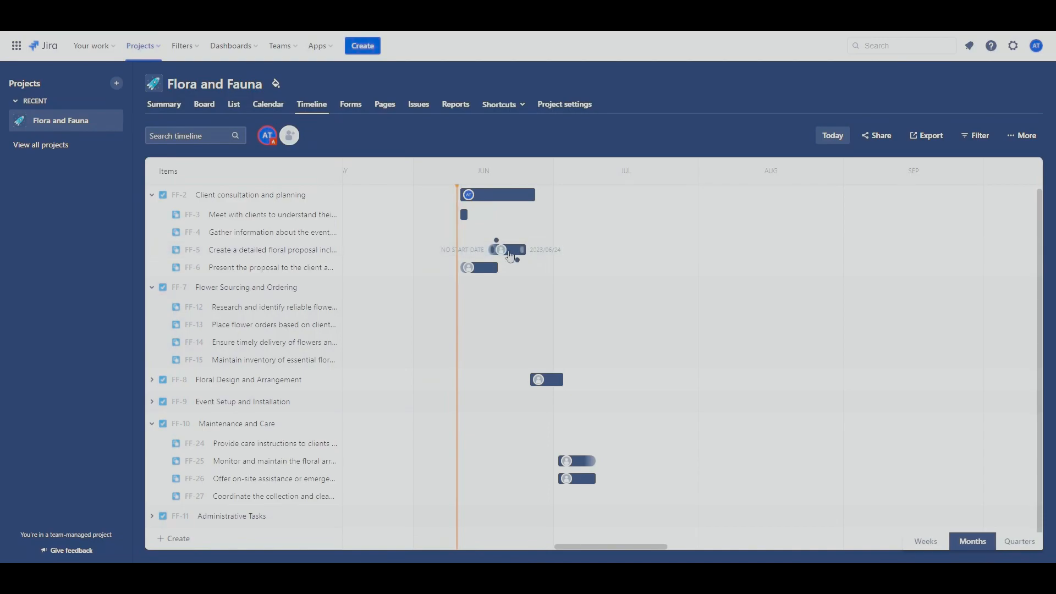
Set the due date of "Present the proposal to the client and obtain approval" to 26 Jun 2023 and assign the issue to yourself
left_click(511, 268)
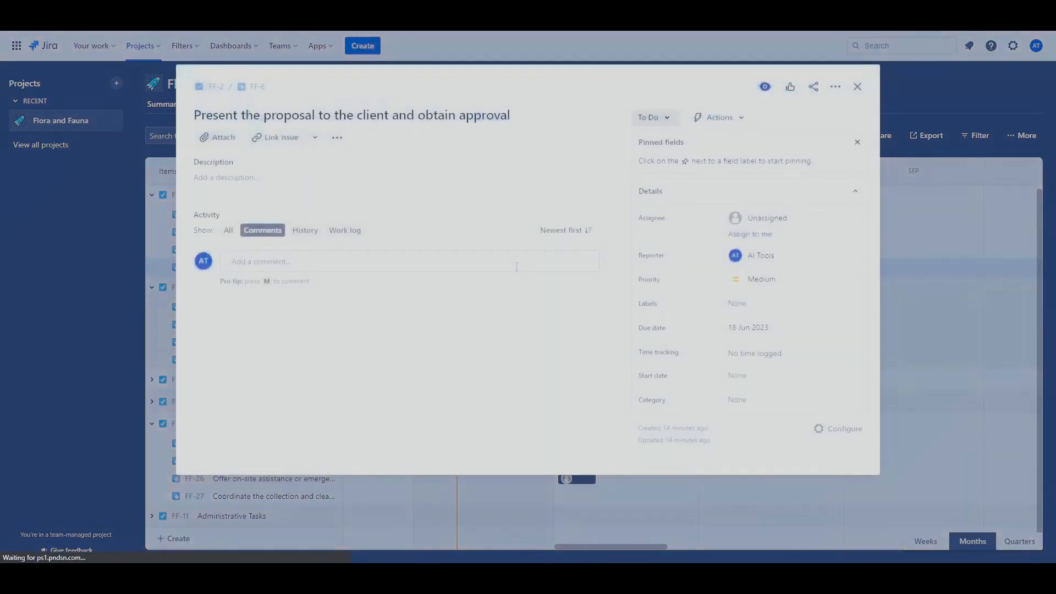
left_click(773, 216)
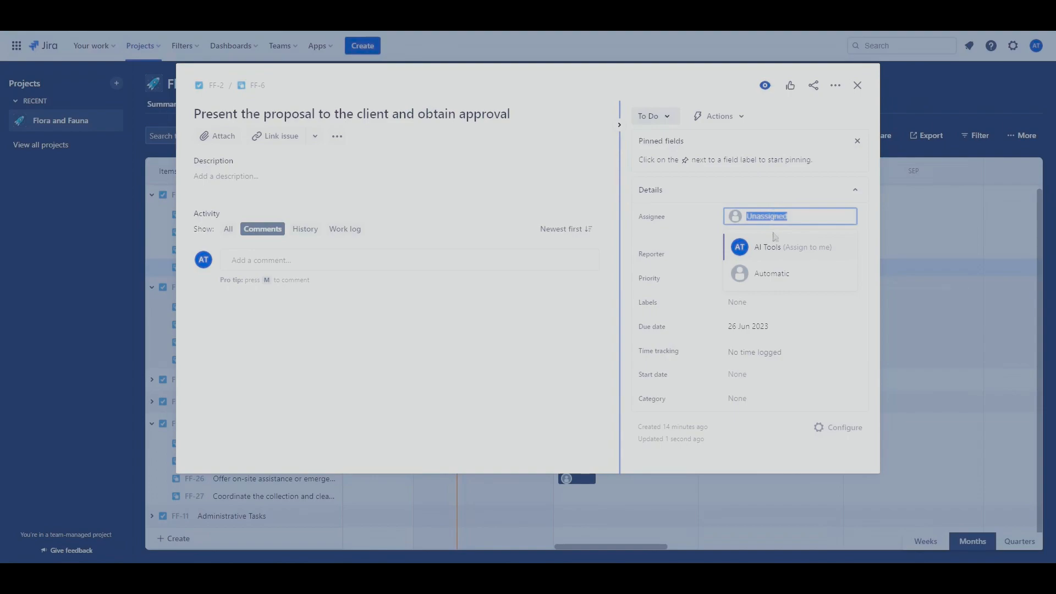
left_click(797, 251)
key("Escape")
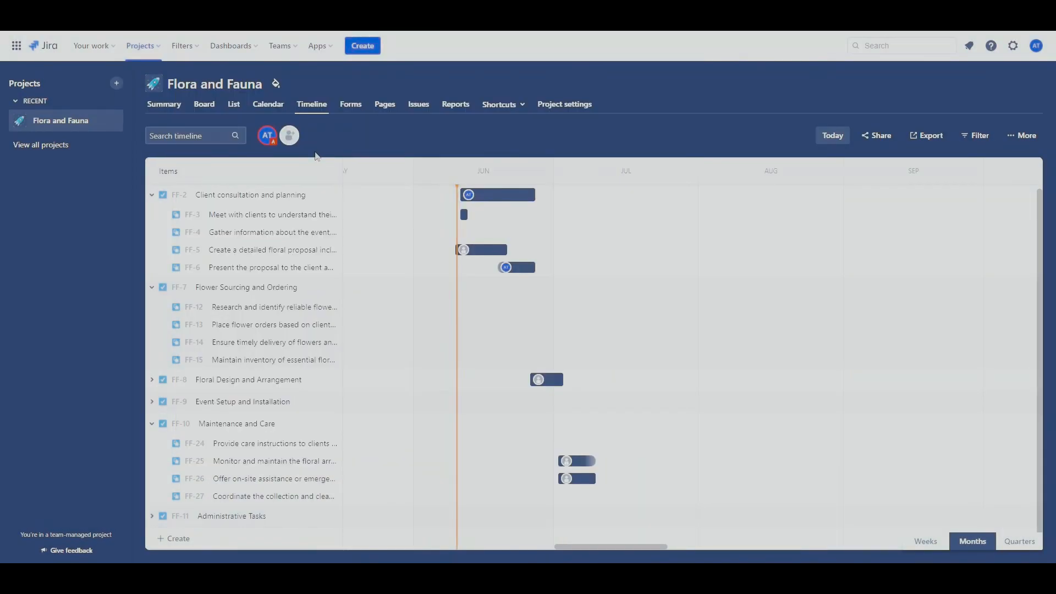
View the timeline at the Weeks scale, dismiss the dependency tip and return to the Months scale
left_click(938, 549)
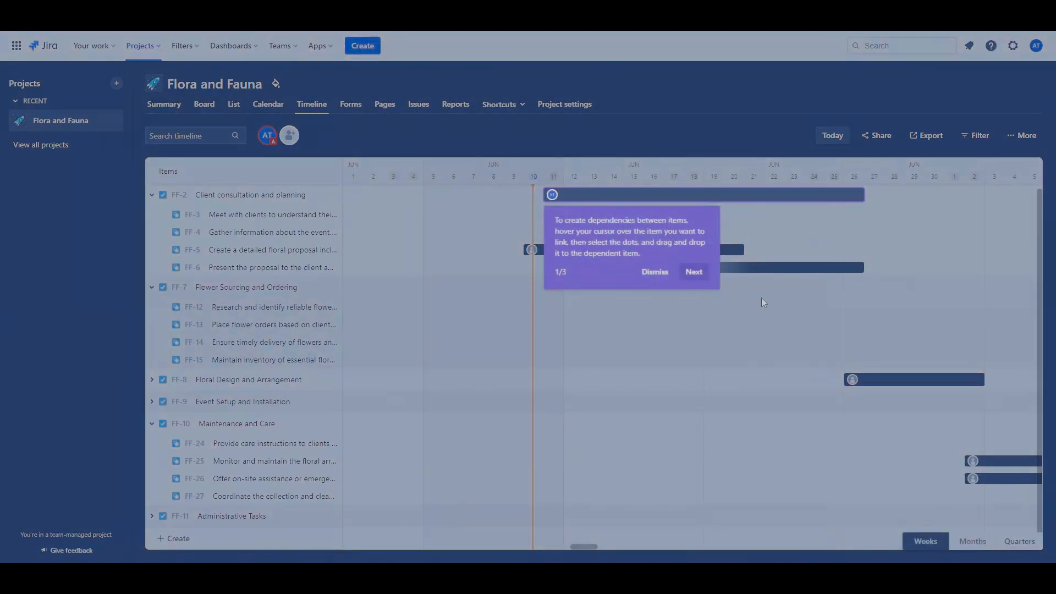
left_click(655, 272)
left_click(973, 542)
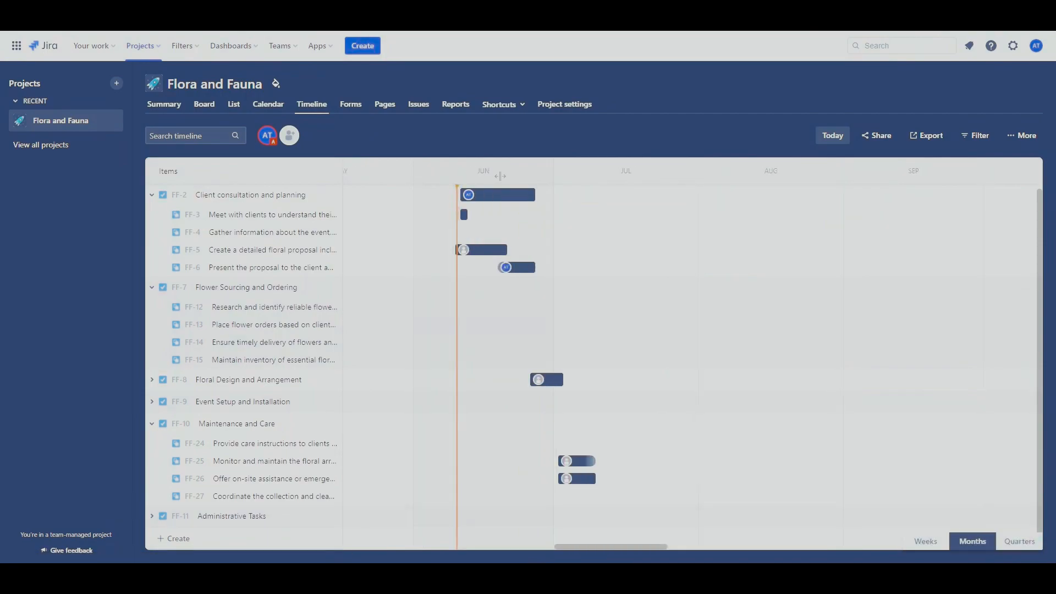
Move "Client consultation and planning" to In Progress on the board, and change its status to Done in its details
left_click(204, 104)
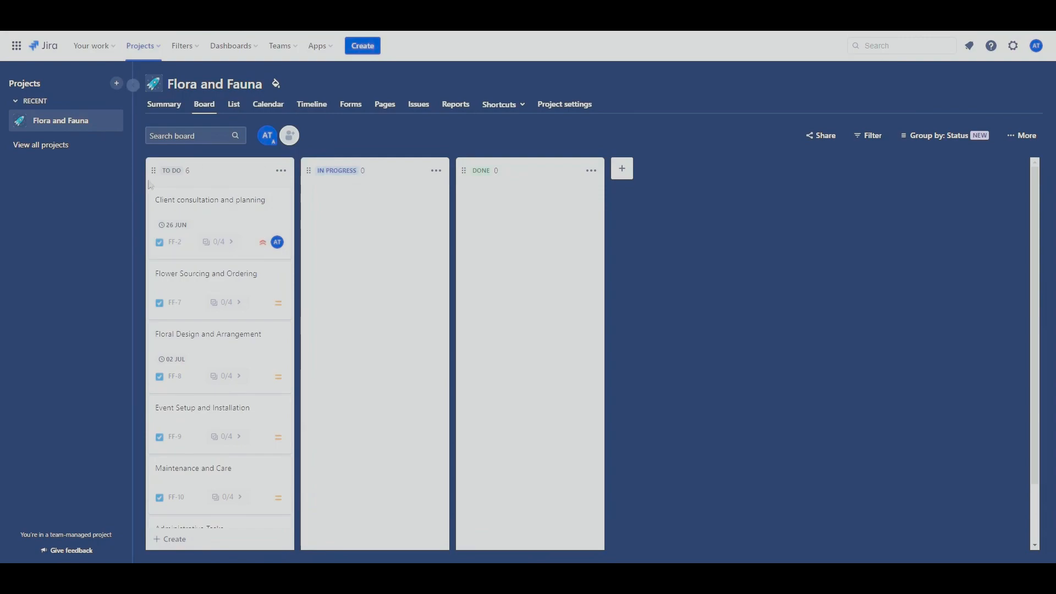
left_click_drag(219, 208, 374, 193)
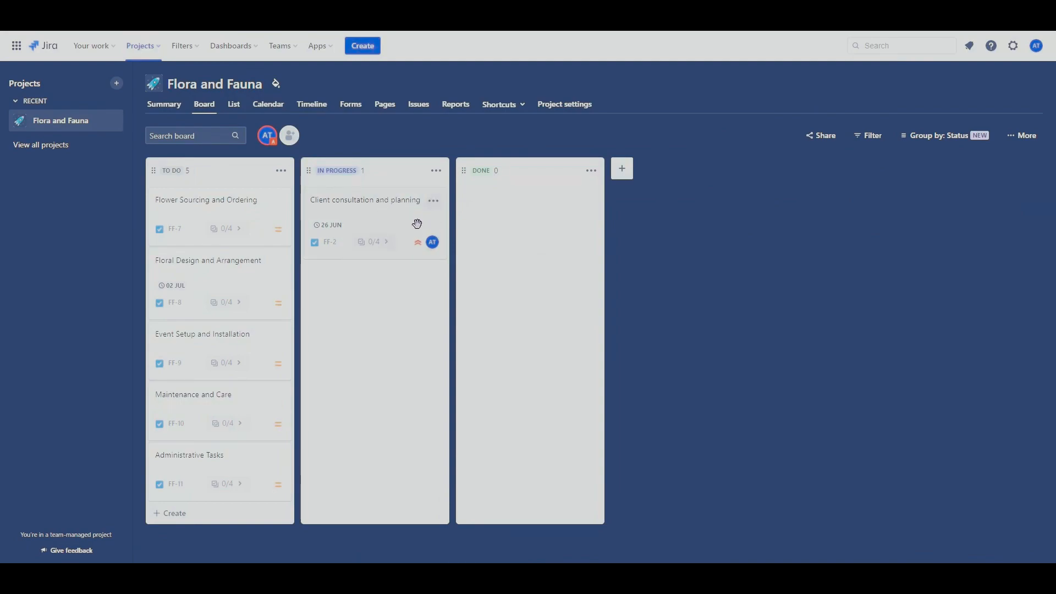
left_click(434, 202)
left_click(366, 208)
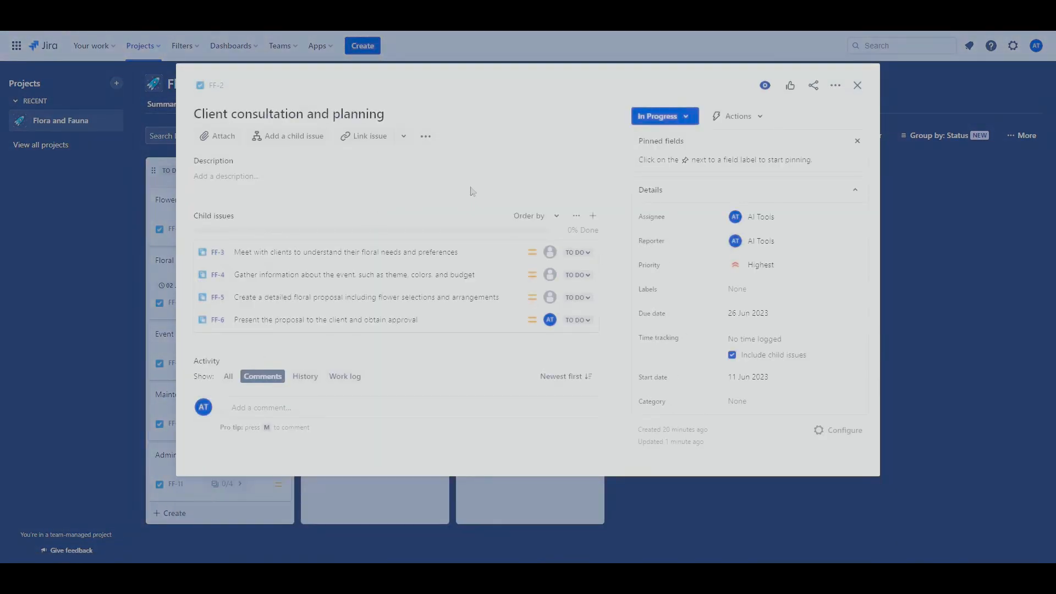
left_click(665, 116)
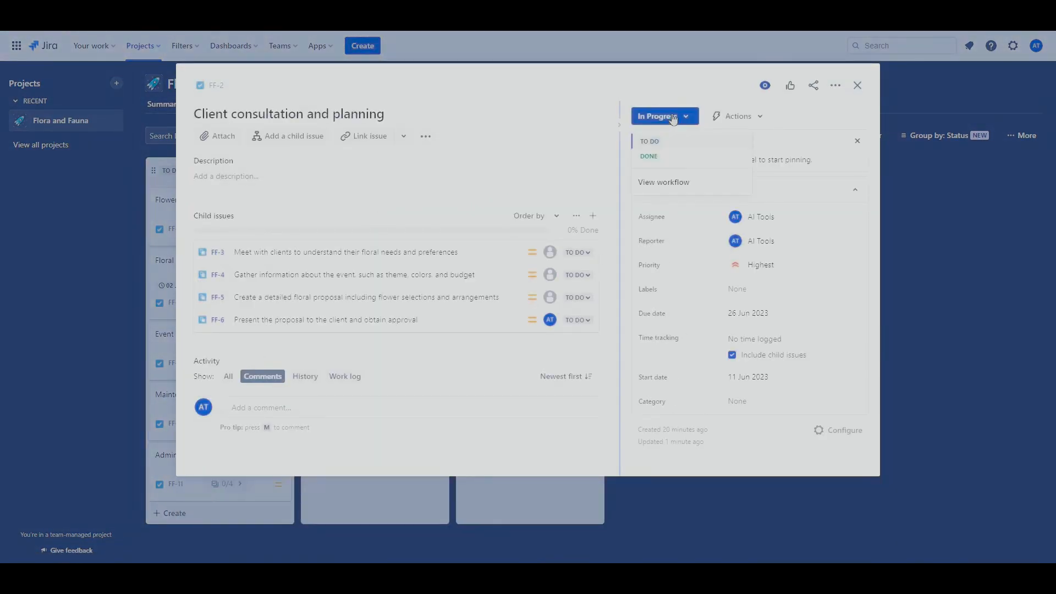
left_click(670, 158)
left_click(934, 206)
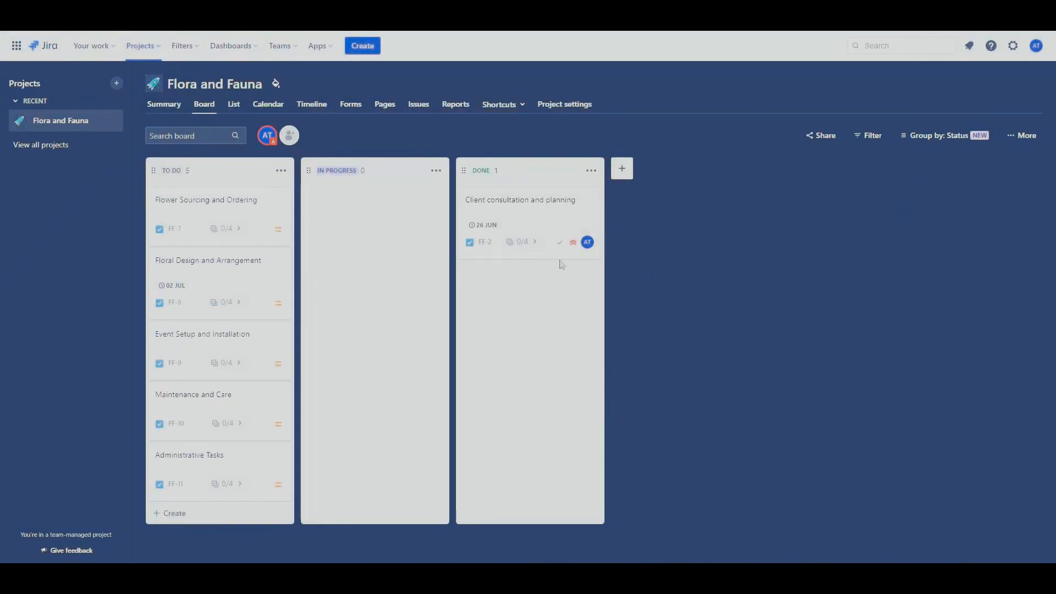
Mark the child issues "Present the proposal to the client" and "Gather information about the event" as Done, and view the parent task's automation actions
left_click(522, 203)
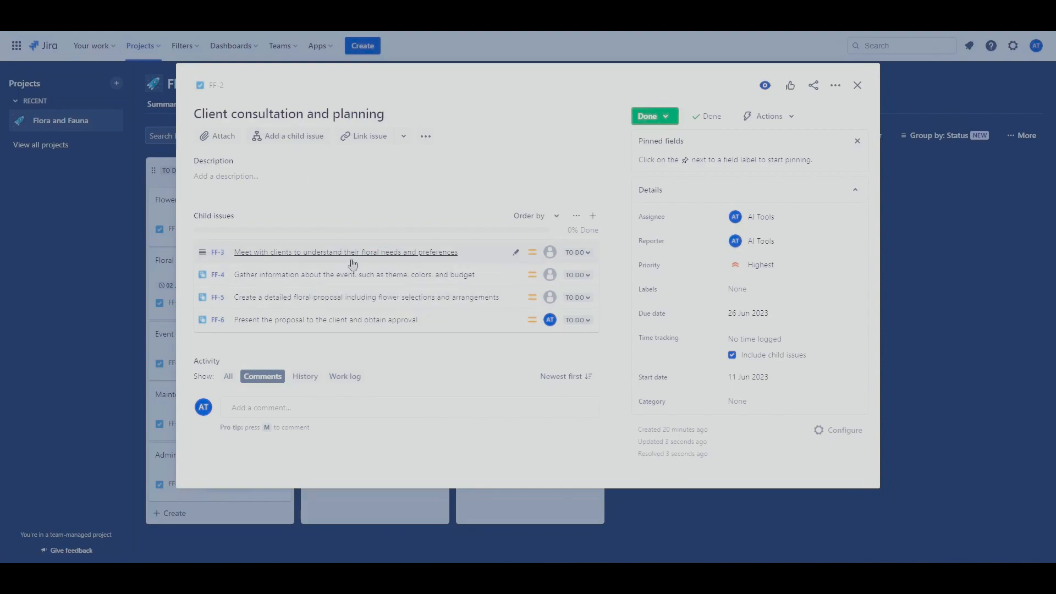
left_click(579, 320)
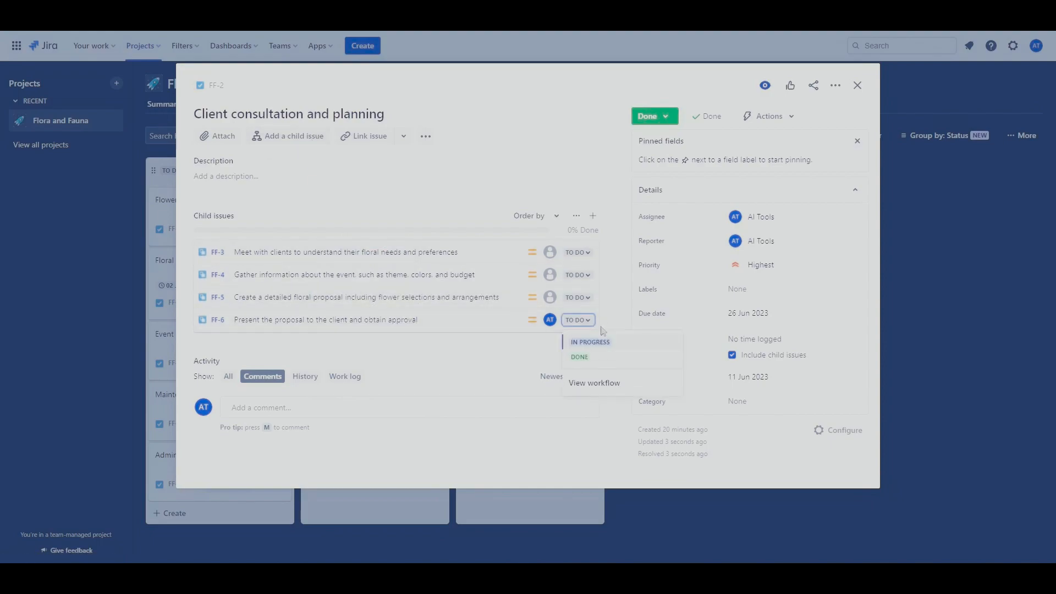
left_click(581, 358)
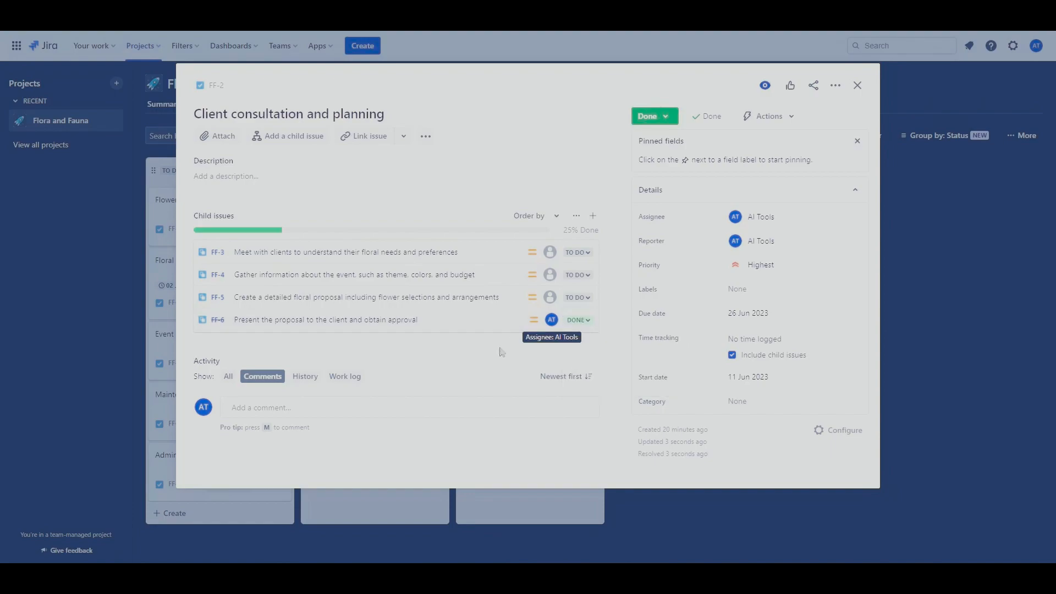
left_click(576, 278)
left_click(580, 312)
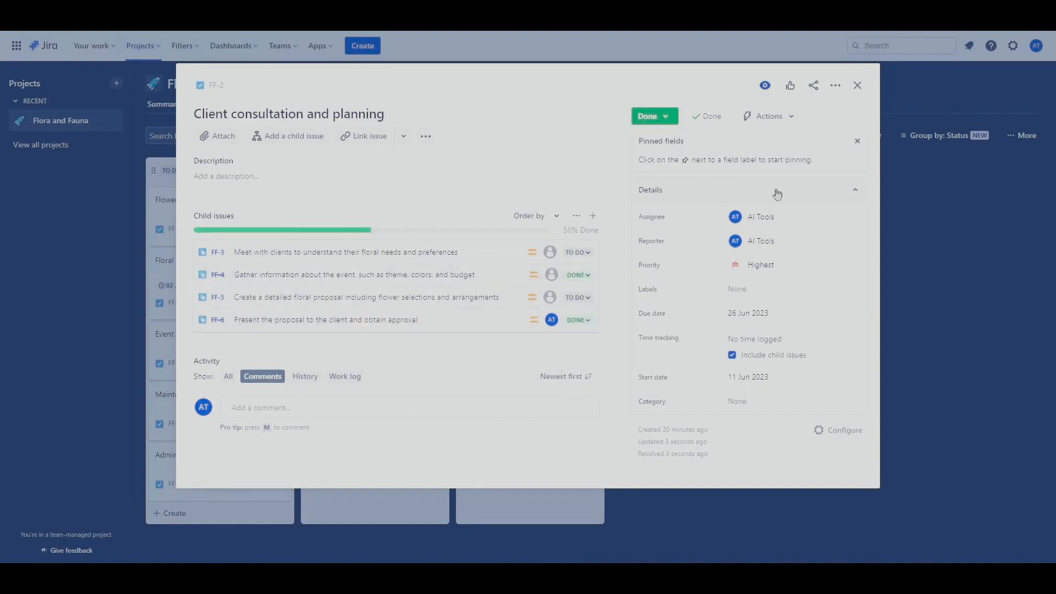
left_click(790, 119)
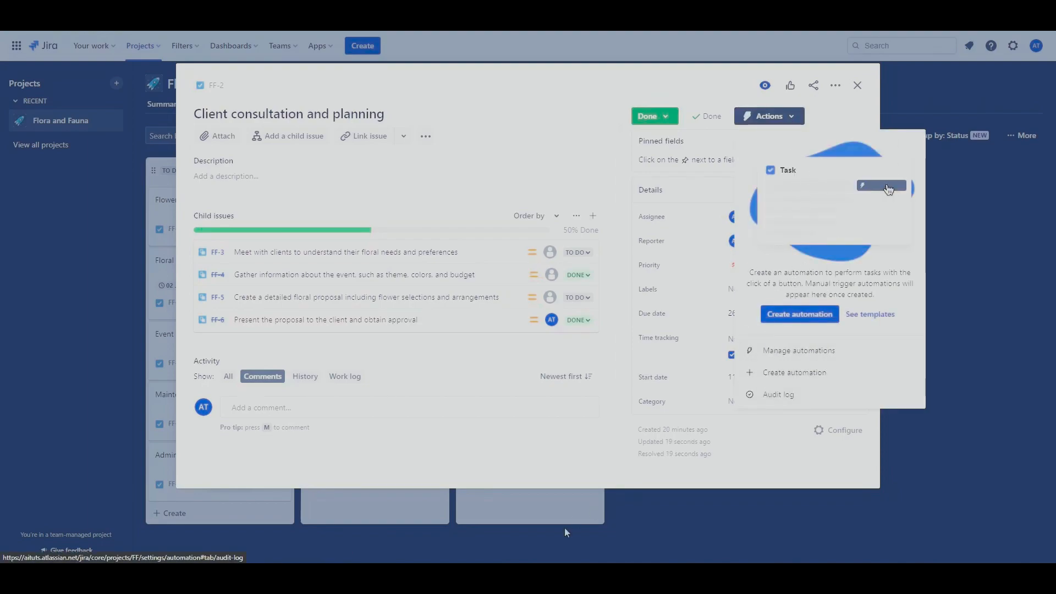
left_click(490, 362)
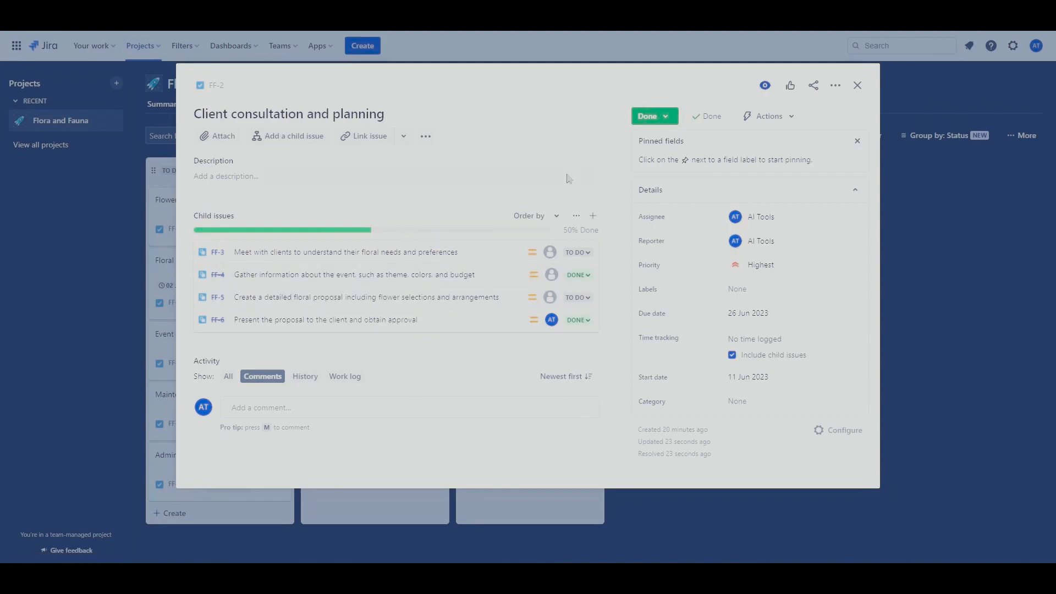
Mark the child issues "Meet with clients to understand their floral needs" and "Create a detailed floral proposal" as Done and close the parent task
left_click(578, 253)
left_click(580, 290)
left_click(578, 297)
left_click(608, 335)
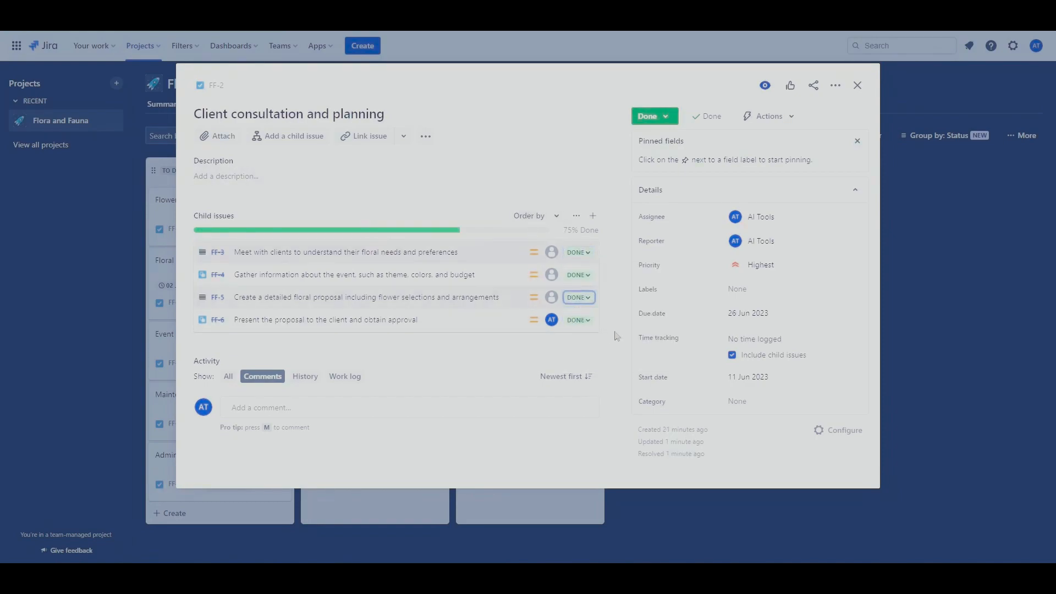
left_click(858, 85)
Move the "Flower Sourcing and Ordering" and "Event Setup and Installation" tasks from To Do to In Progress on the board
left_click_drag(220, 215, 387, 229)
left_click_drag(389, 302, 390, 300)
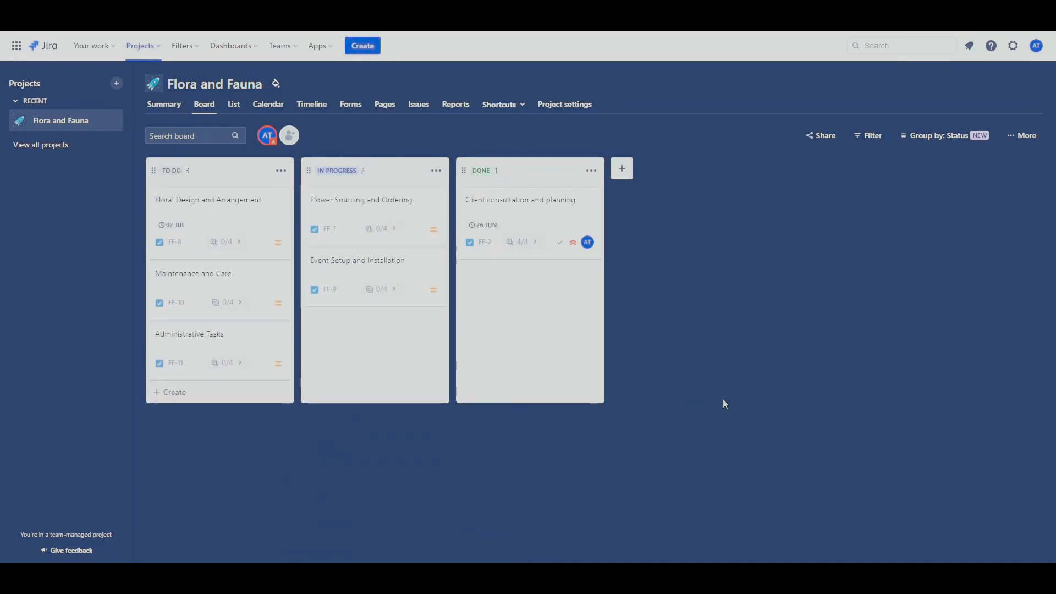
left_click(361, 203)
left_click(883, 309)
Review the project summary's status overview, recent activity, priority breakdown, types of work and team workload
left_click(176, 112)
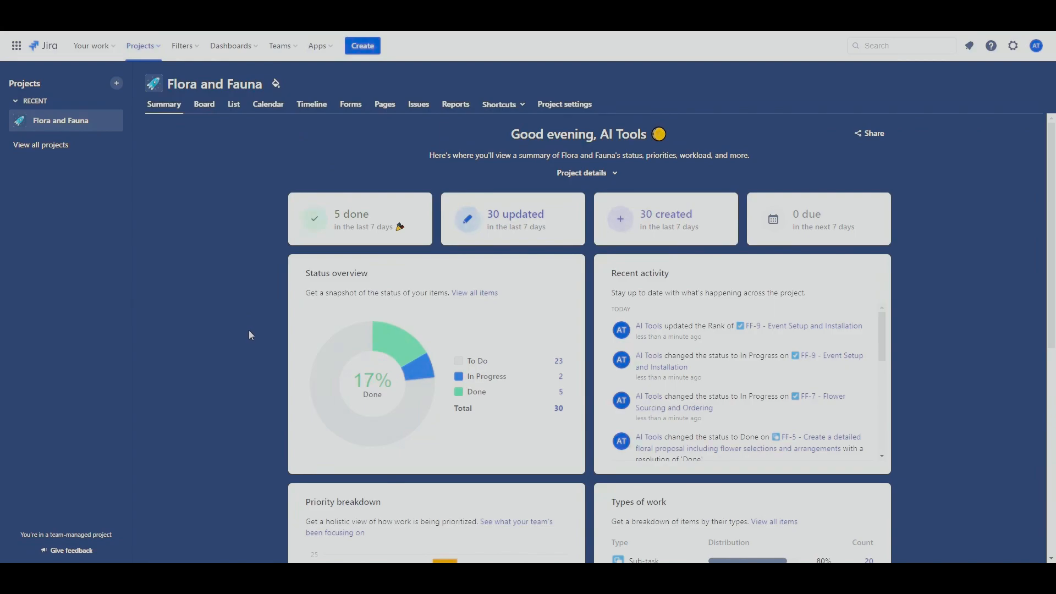
scroll(250, 330, "down", 7)
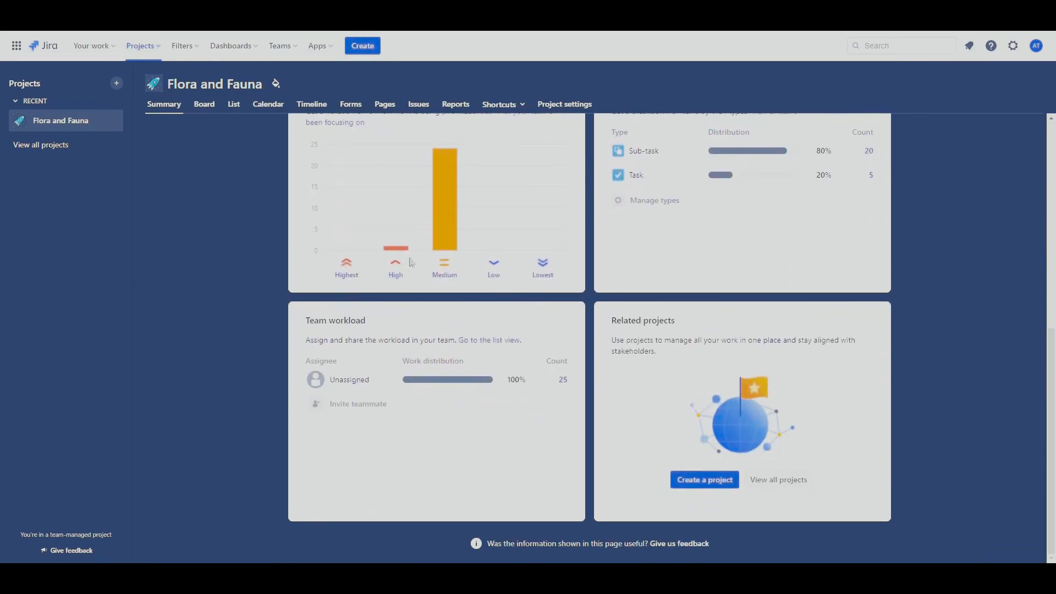
scroll(446, 258, "up", 7)
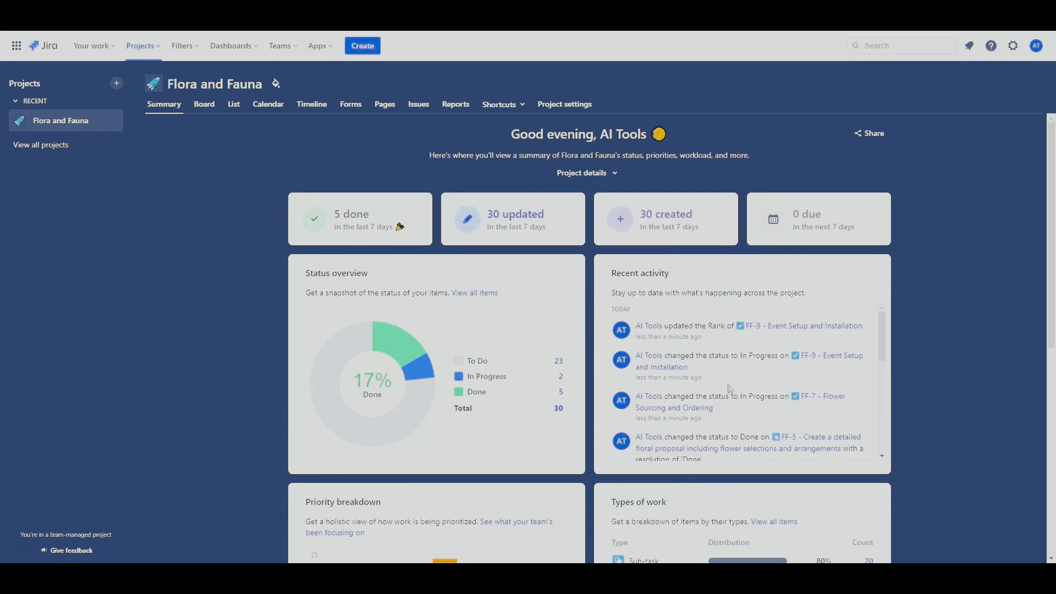
scroll(726, 388, "down", 5)
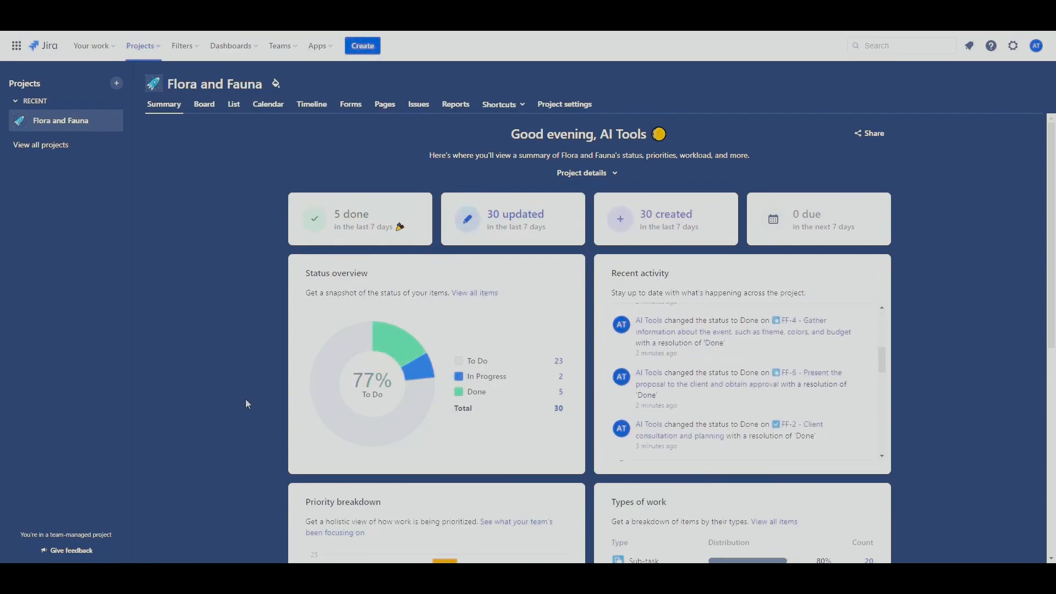
scroll(594, 391, "down", 3)
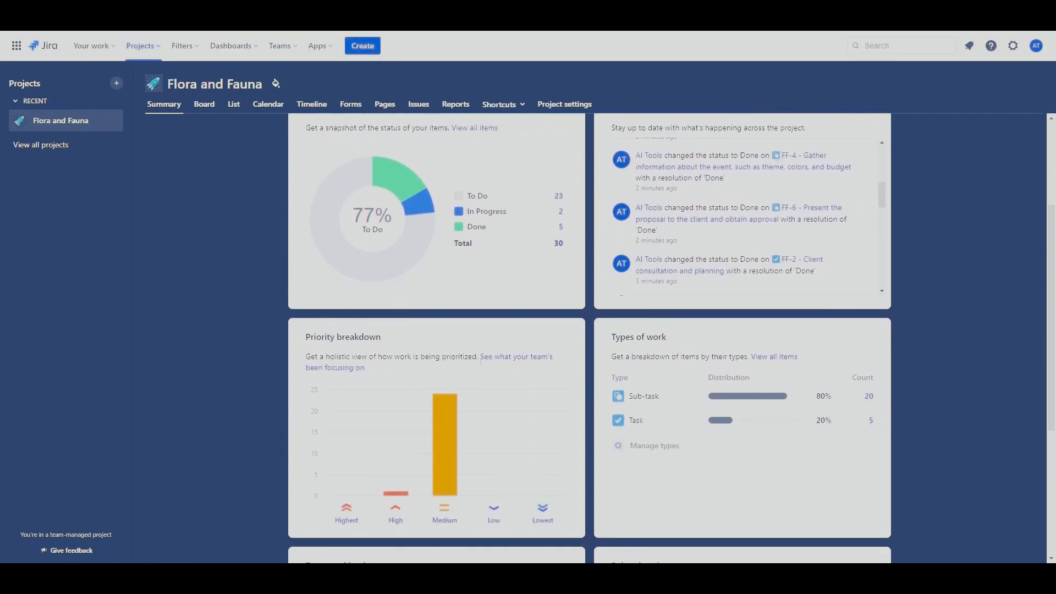
scroll(434, 357, "down", 1)
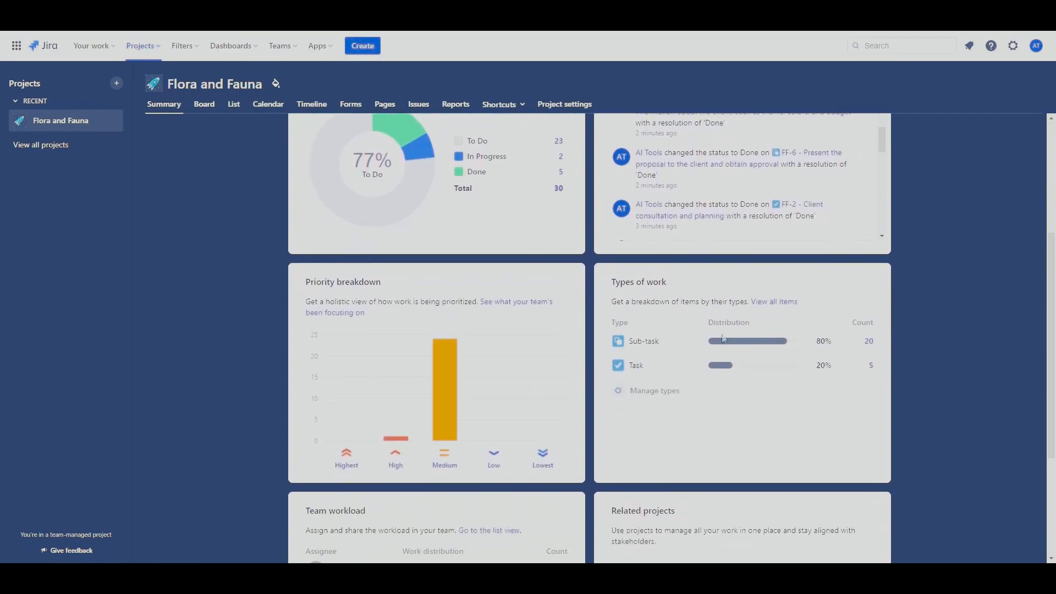
scroll(721, 379, "down", 3)
scroll(476, 433, "down", 1)
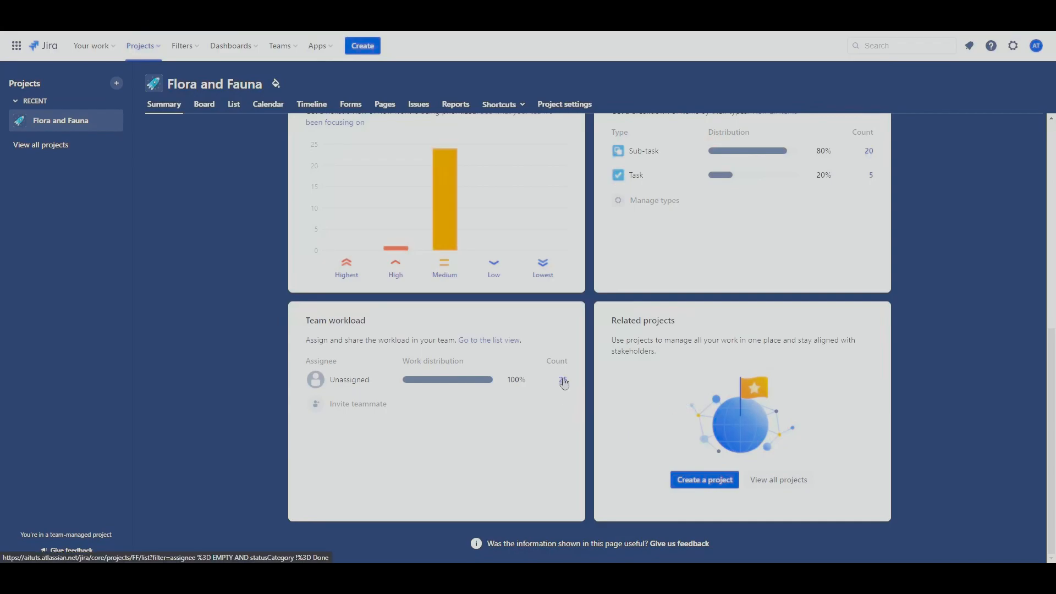
scroll(685, 412, "up", 7)
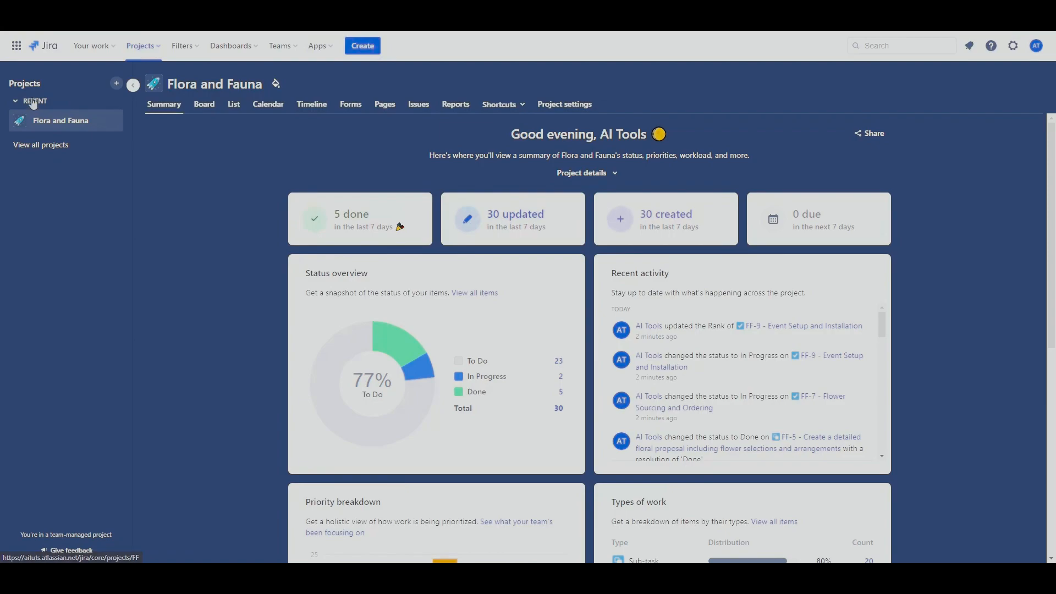
left_click(42, 147)
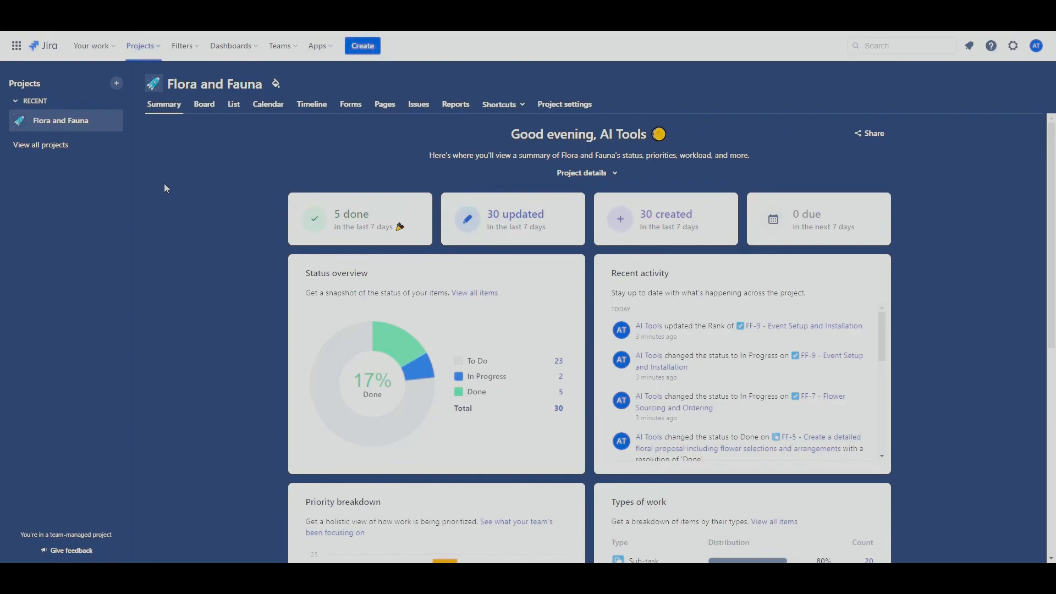
Start a new project from the Kanban software development template and choose the team-managed project type
left_click(115, 87)
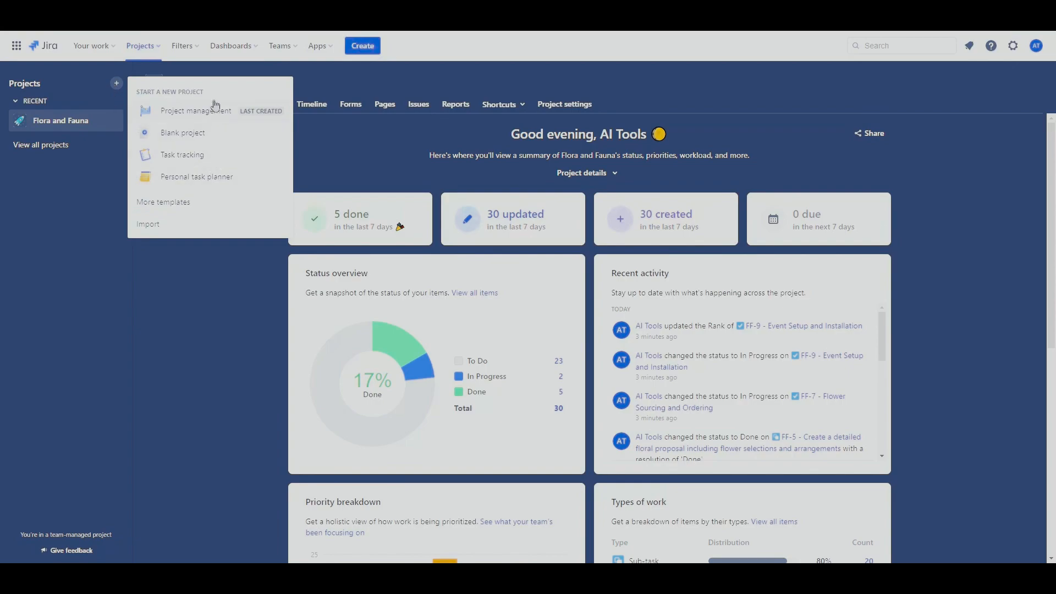
left_click(175, 205)
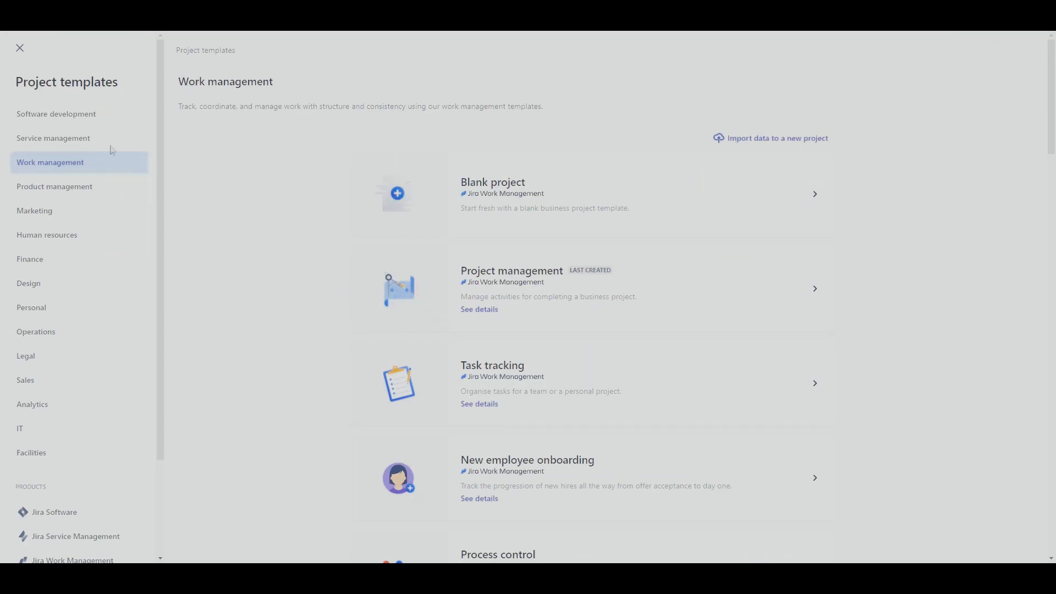
left_click(55, 115)
left_click(609, 175)
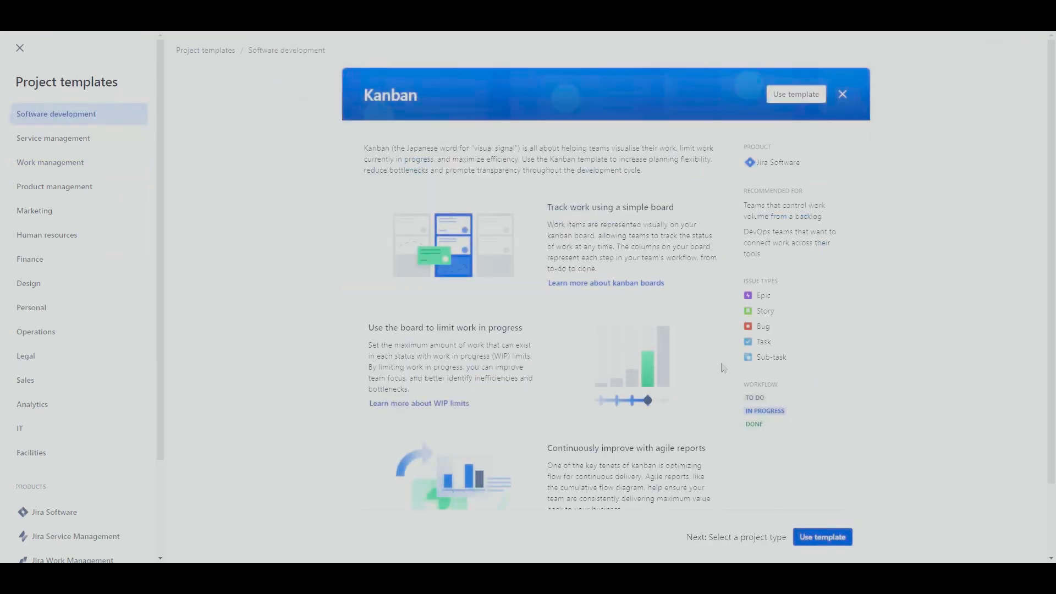
scroll(657, 440, "down", 2)
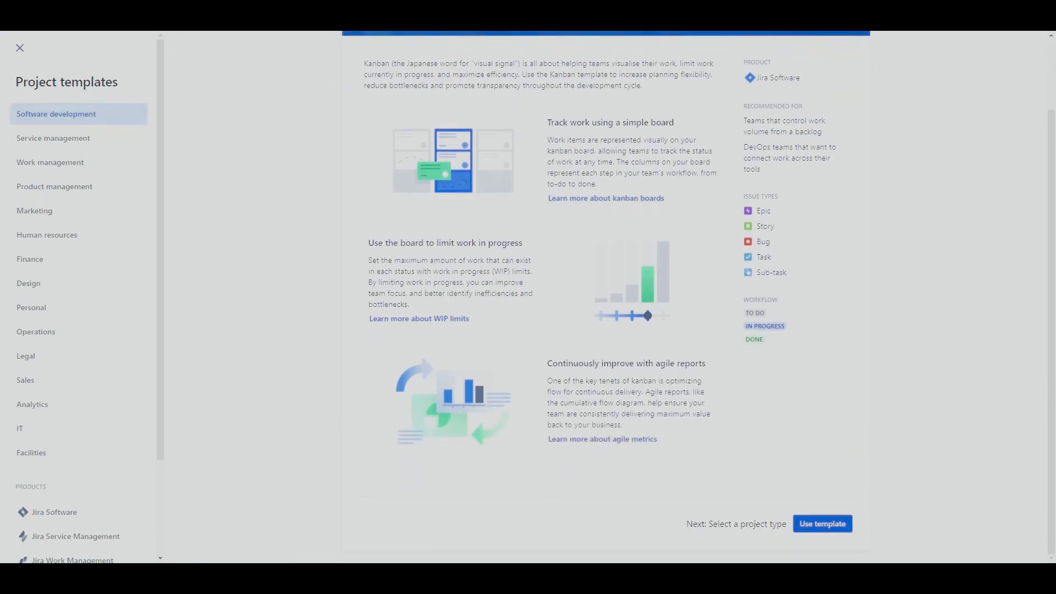
left_click(828, 527)
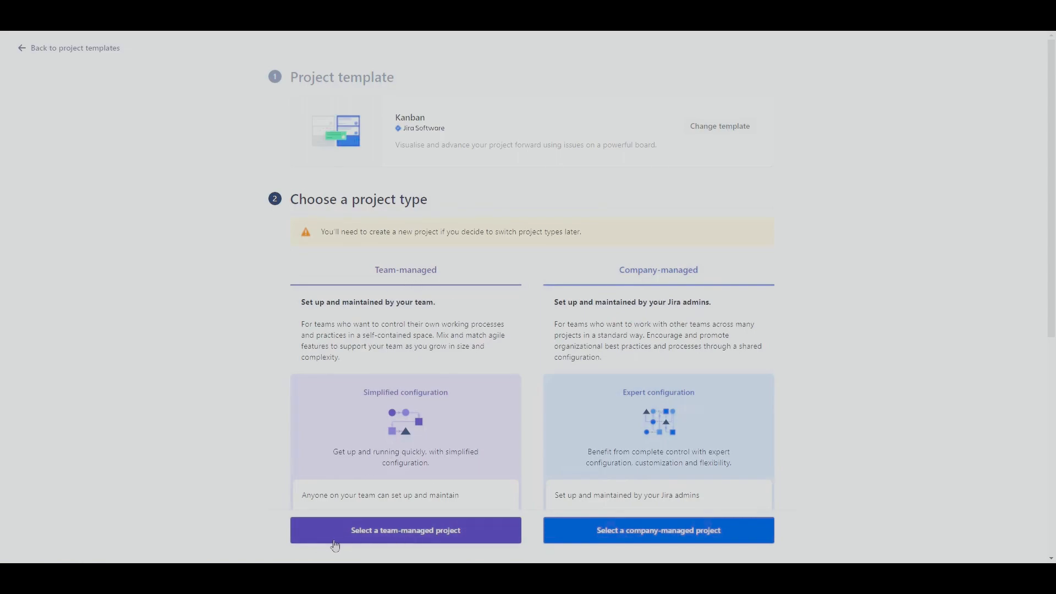
left_click(458, 531)
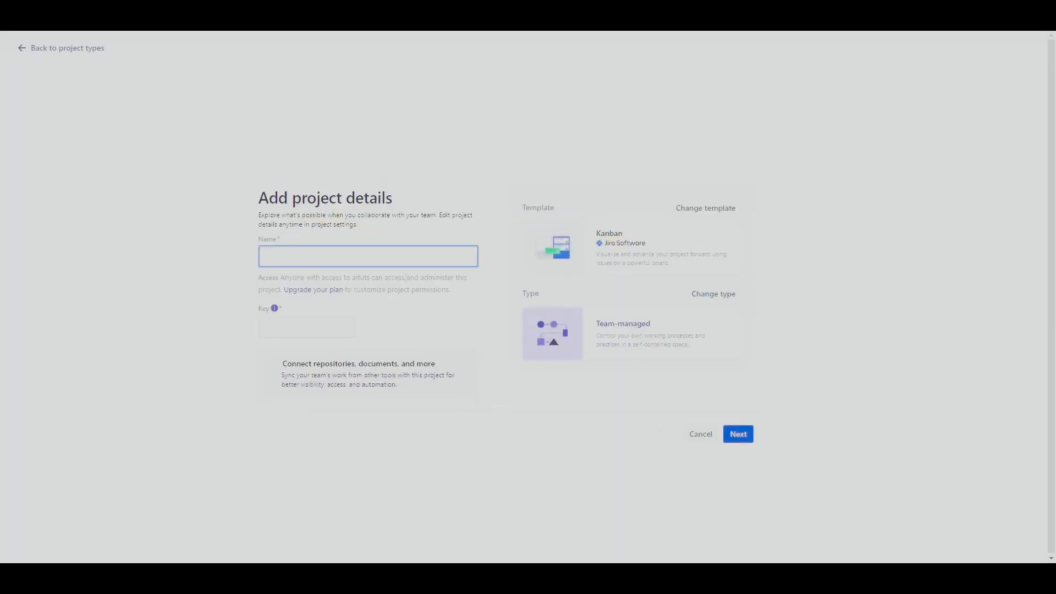
Name the project "Web Development", create it without connecting any tools and go to its board
type("Web Development")
left_click(215, 378)
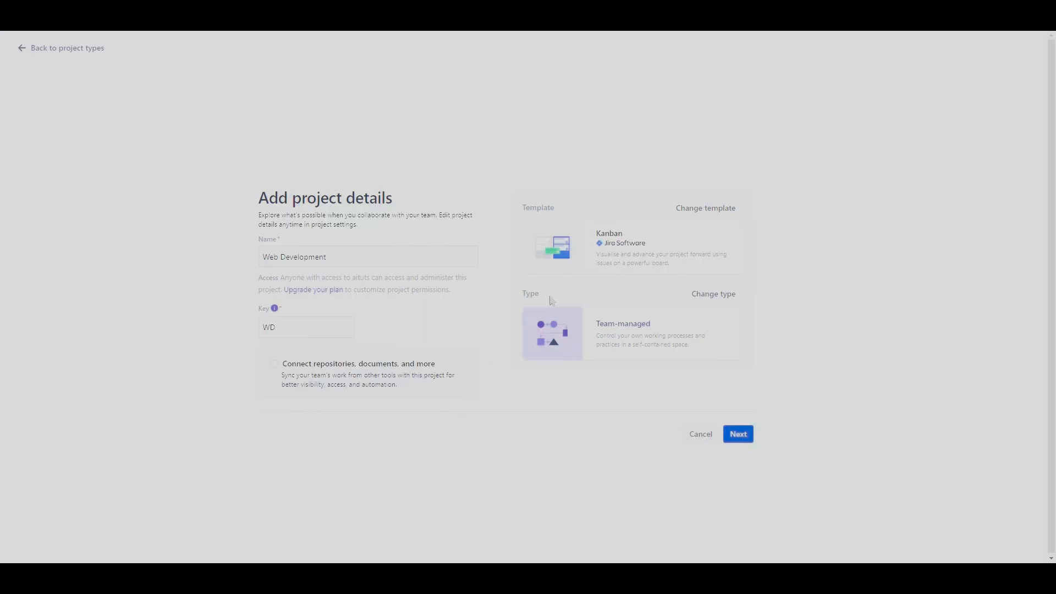
left_click(729, 435)
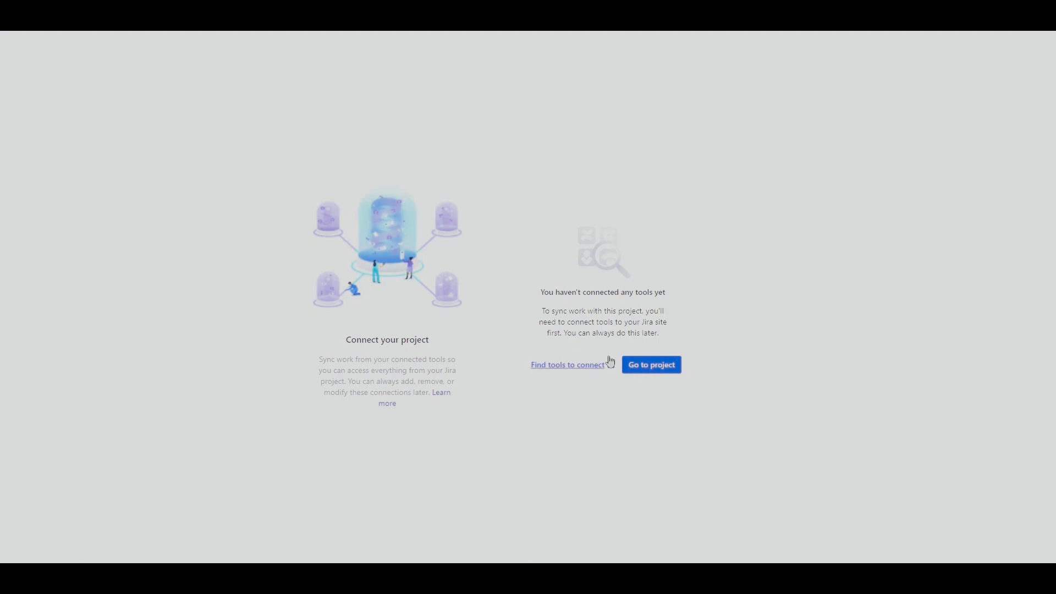
left_click(668, 372)
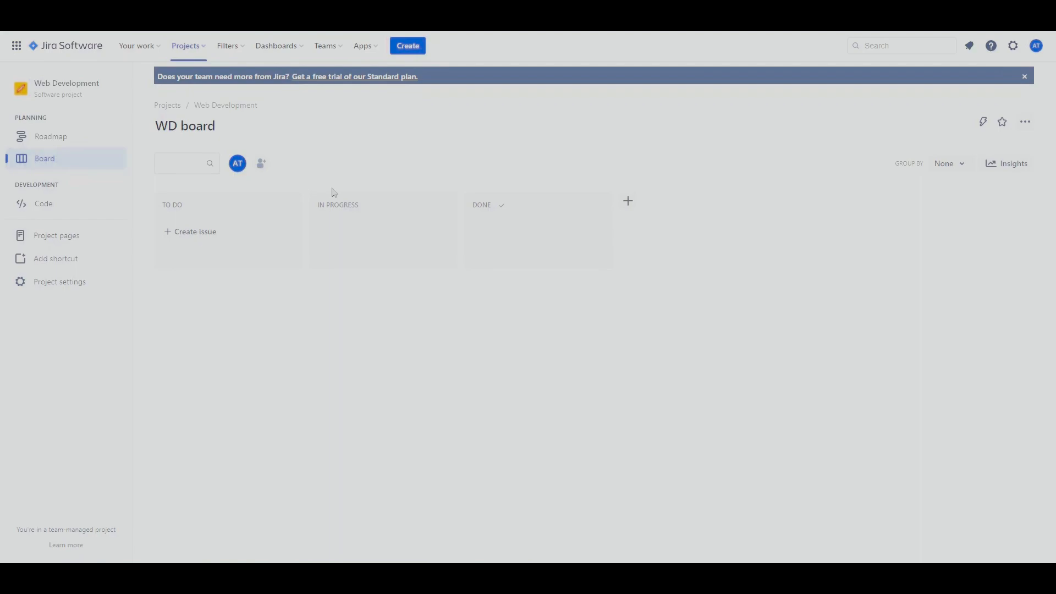
Create the issue "Look at existing code" in the To Do column of the WD board
left_click(15, 47)
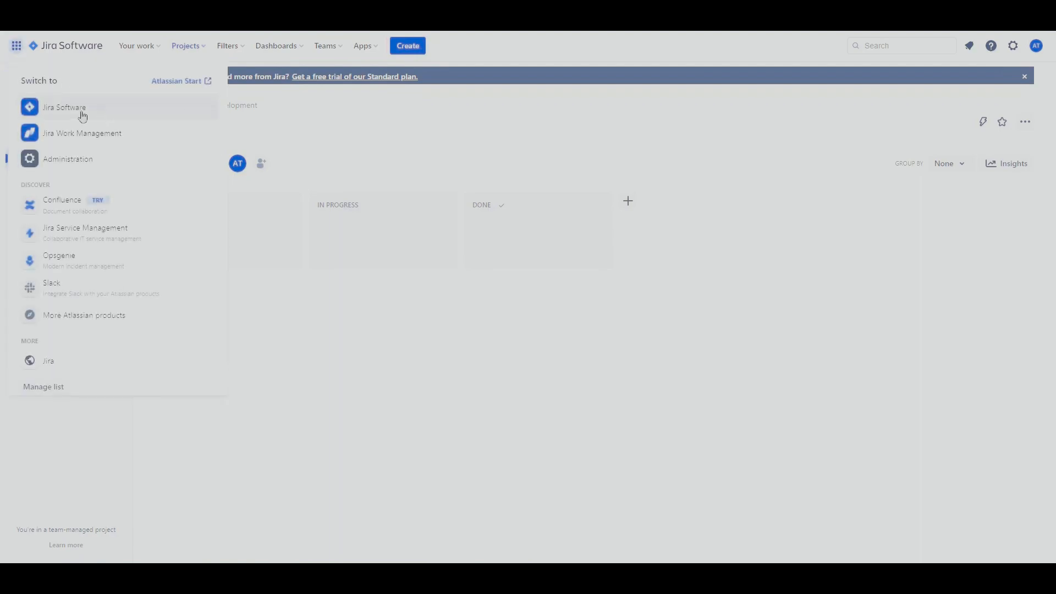
left_click(231, 195)
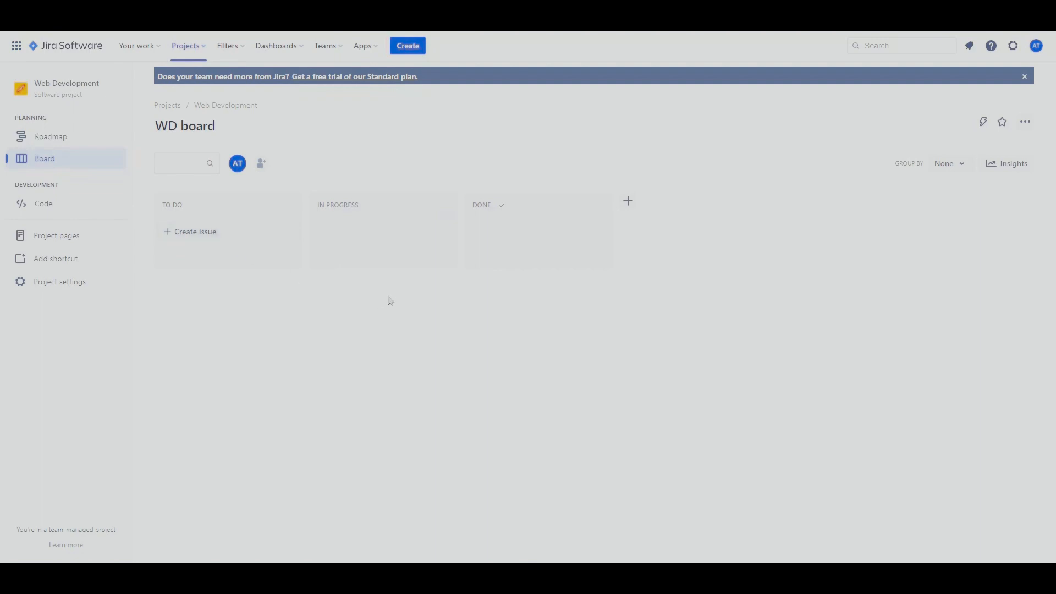
left_click(203, 236)
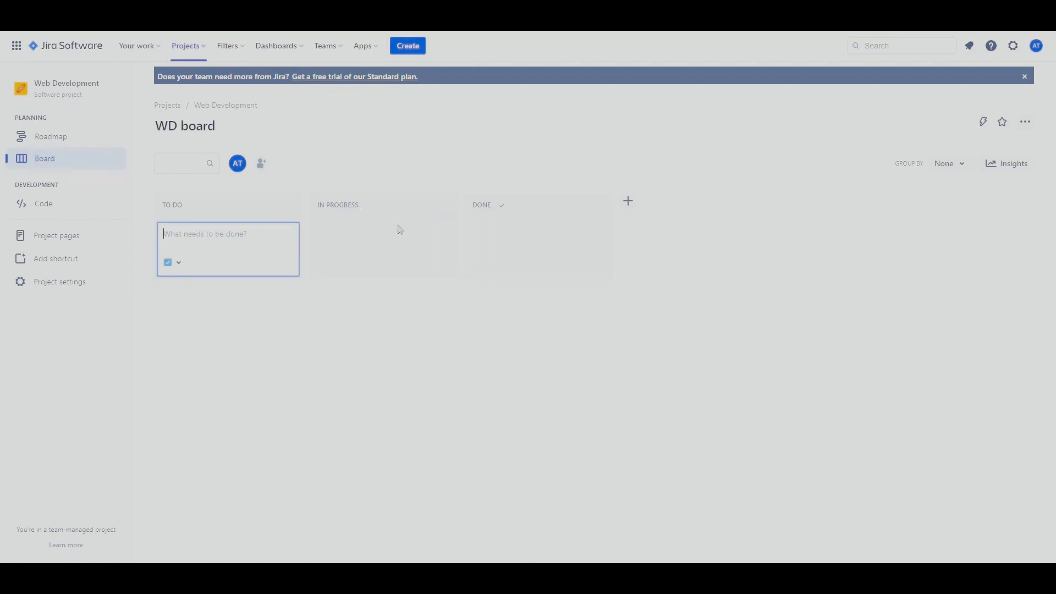
type("Look at existing code")
left_click(400, 230)
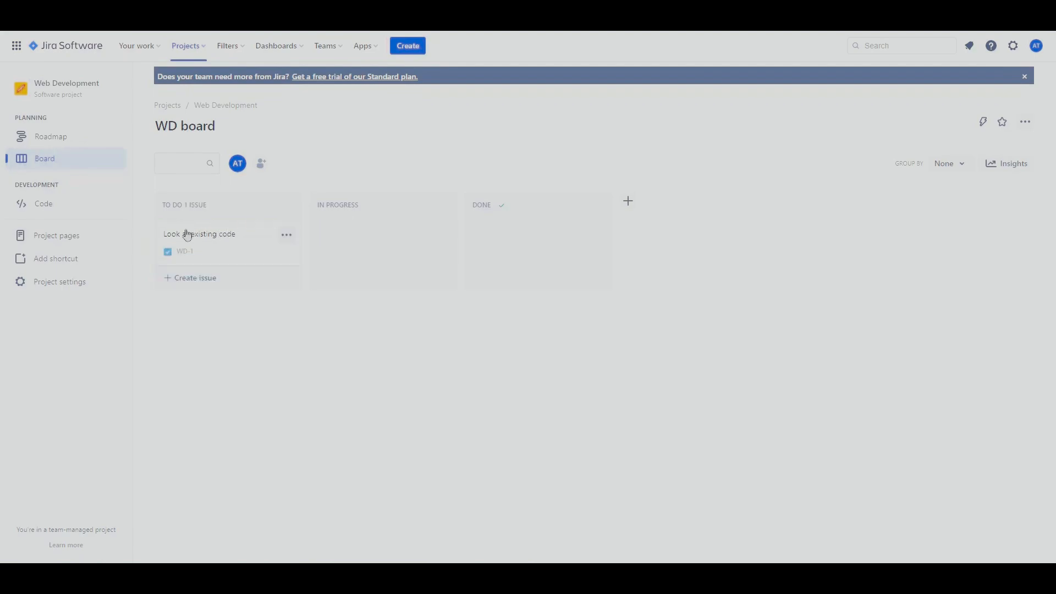
Add the child issue "Load from repository" to the "Look at existing code" task
left_click(219, 241)
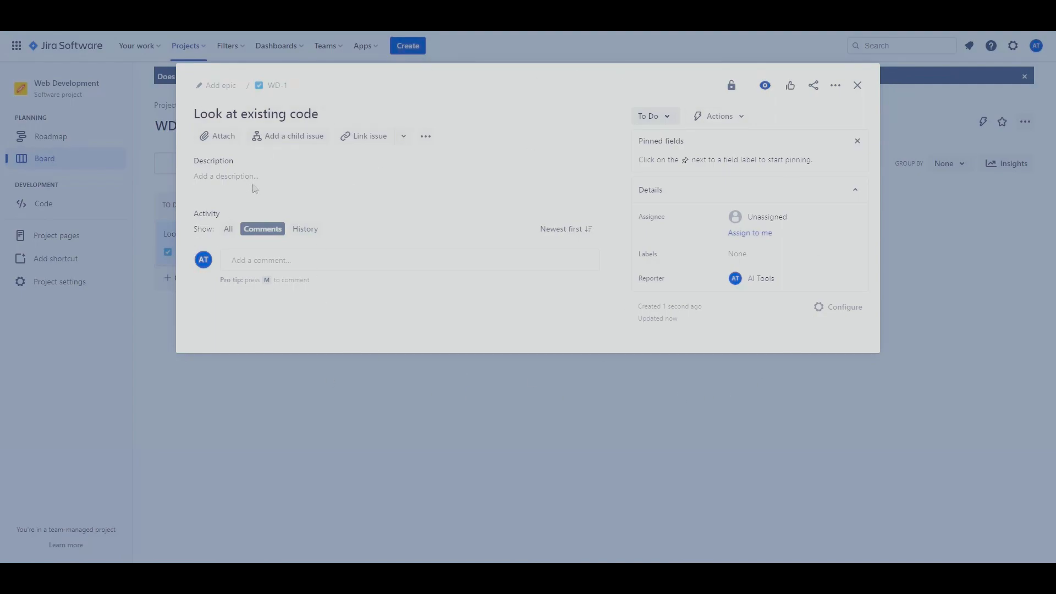
left_click(295, 136)
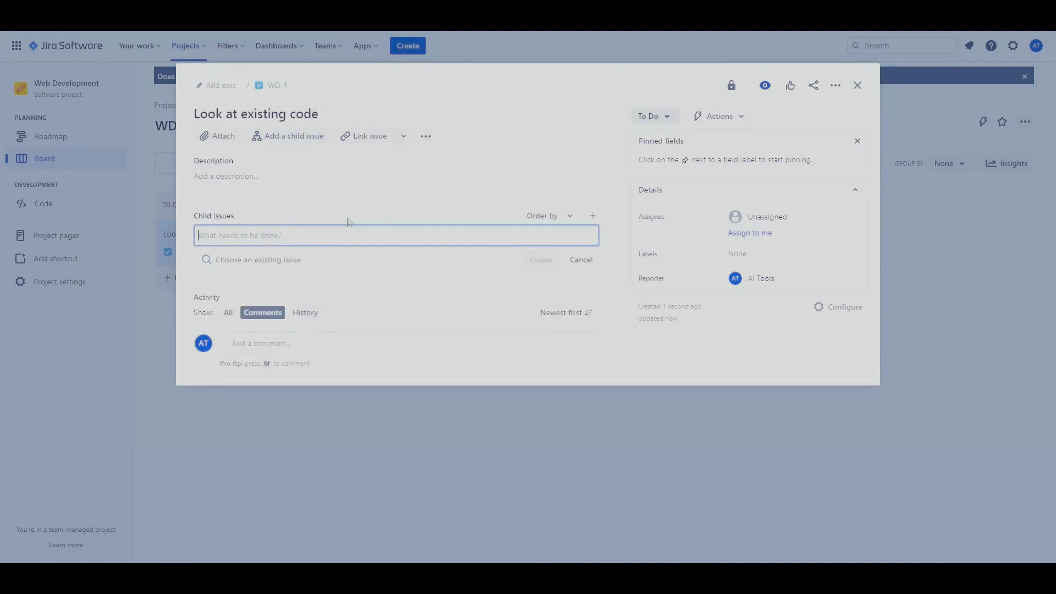
type("Load into")
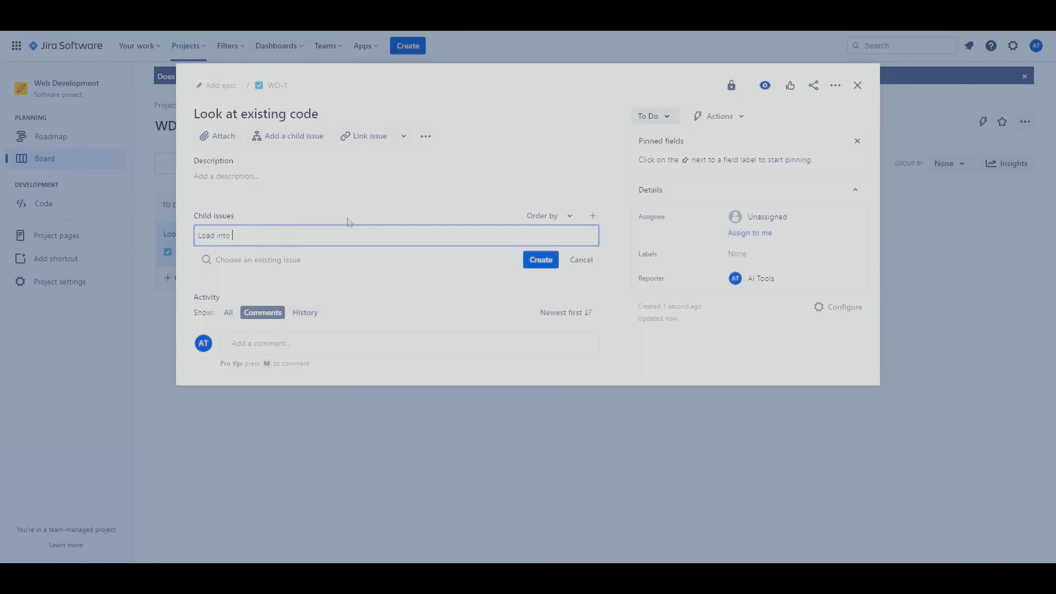
key("ctrl+shift+Left")
type("from repository")
left_click(531, 267)
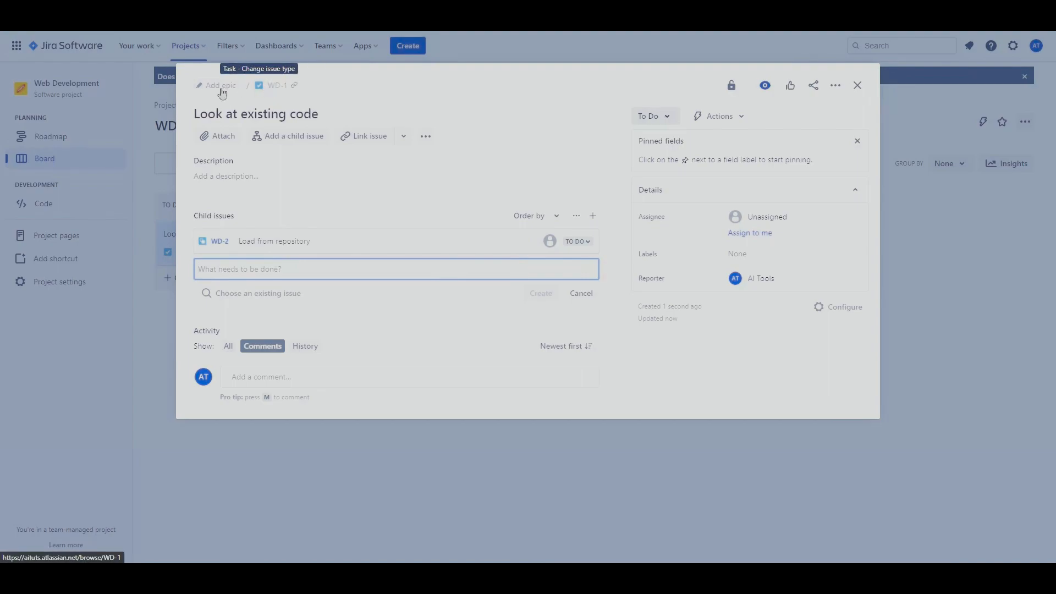
Start the first epic from the "Look at existing code" task with the summary "We need update the existing with latest updated system"
left_click(216, 86)
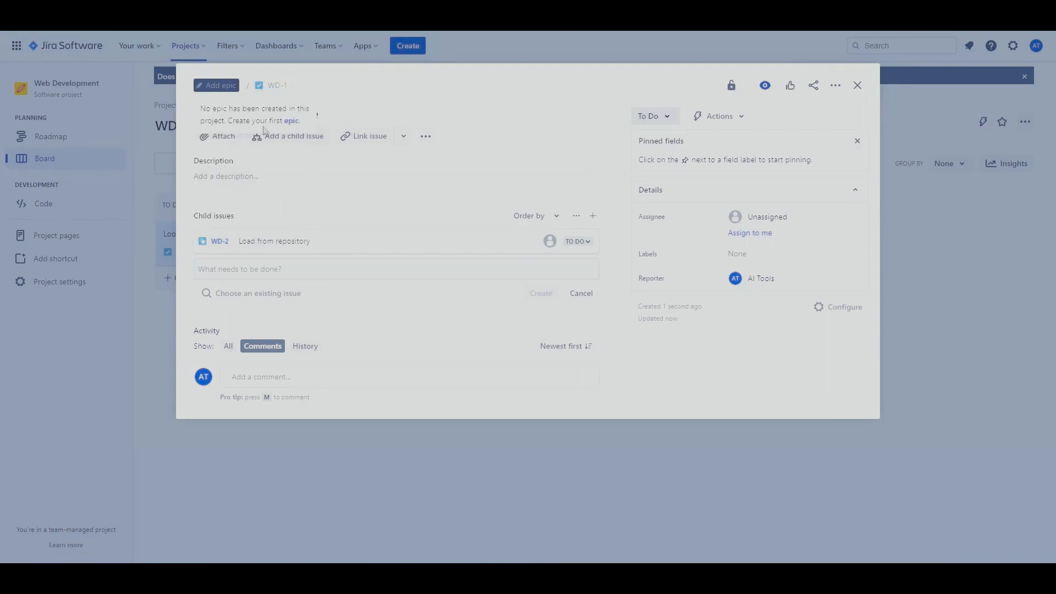
left_click(292, 121)
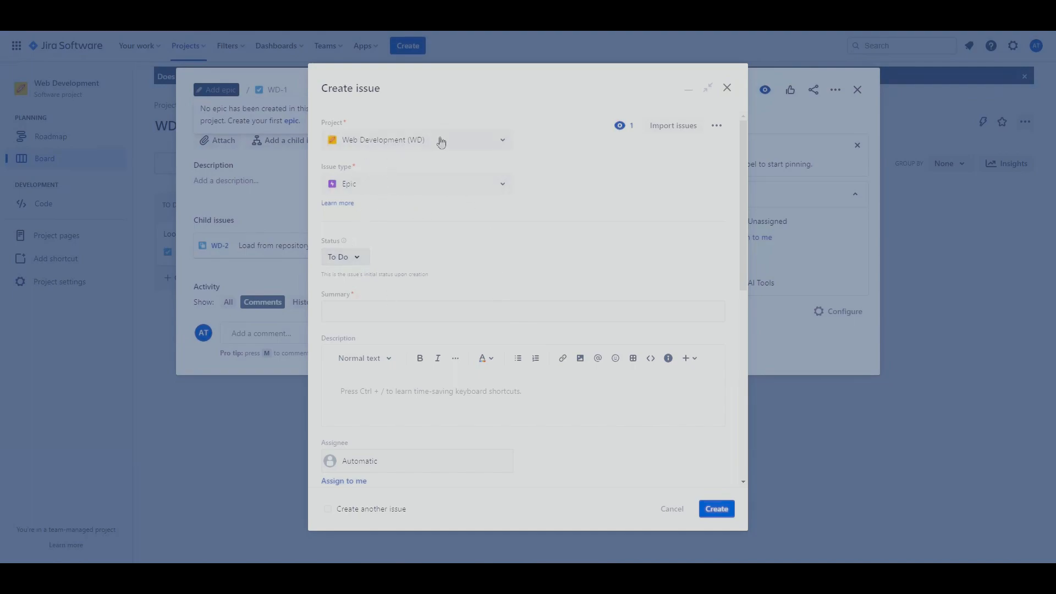
left_click(390, 189)
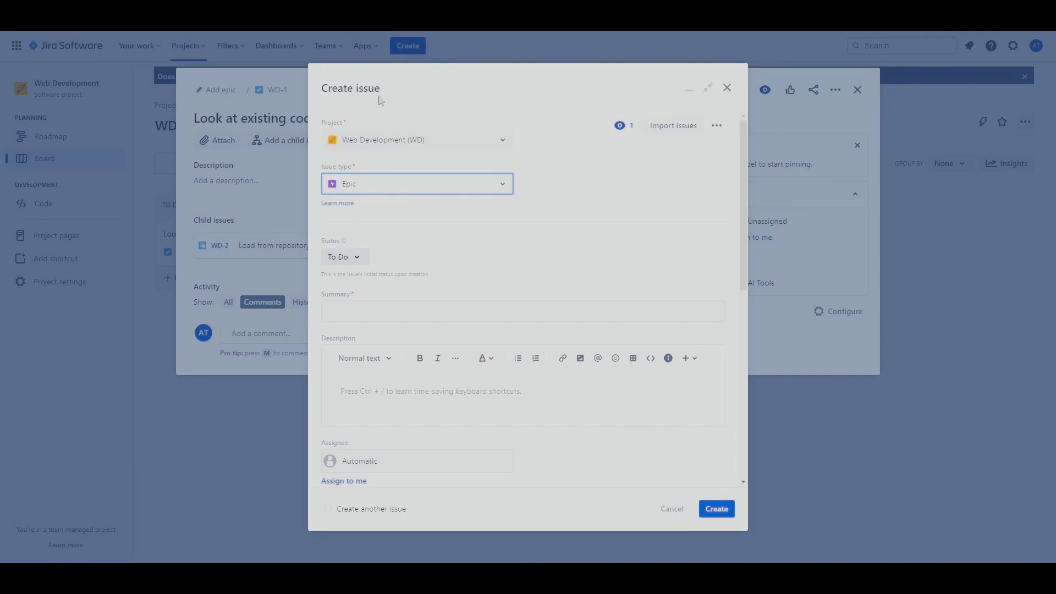
left_click(466, 304)
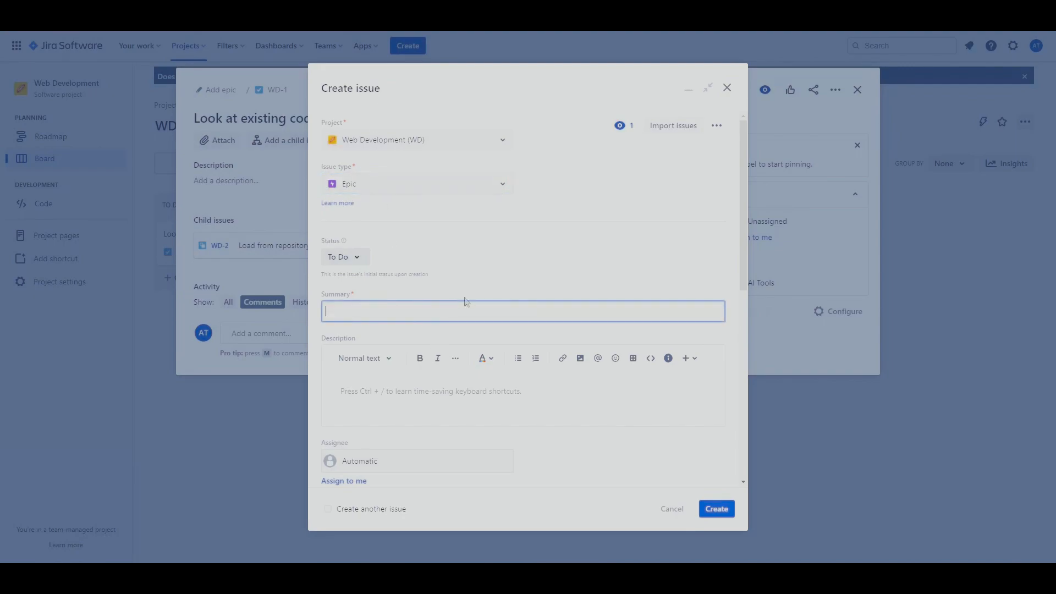
key("ctrl+v")
key("ctrl+a")
type("We need update the existong with")
key("ctrl+shift+Left")
key("BackSpace")
key("BackSpace")
key("BackSpace")
key("BackSpace")
key("BackSpace")
type("ig wi")
key("BackSpace")
type("ng with latest updated su")
type("stem")
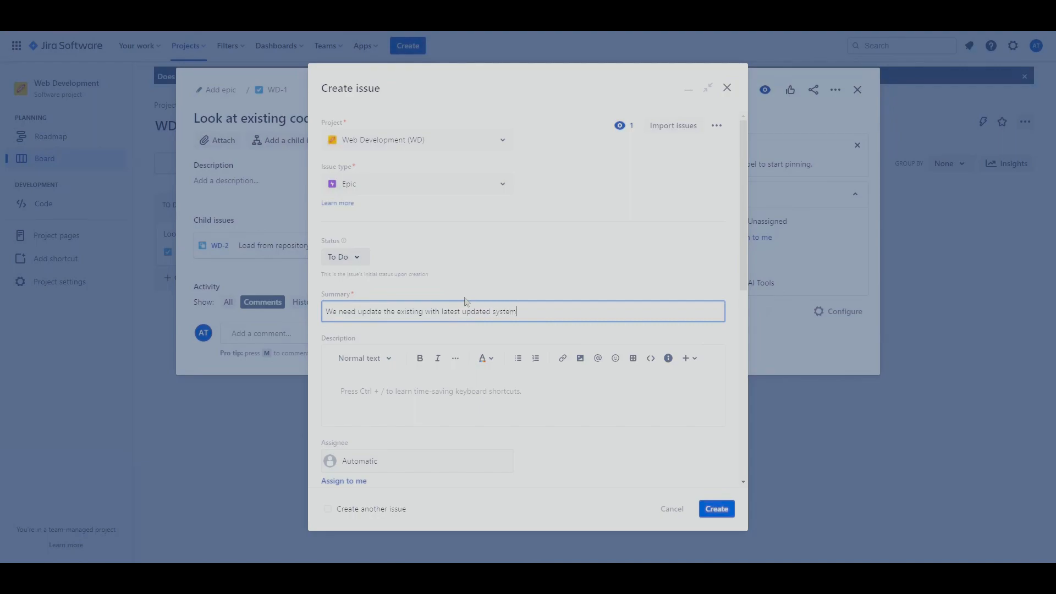
Assign the epic to yourself, create it and close the "Look at existing code" task
left_click(349, 486)
left_click(718, 509)
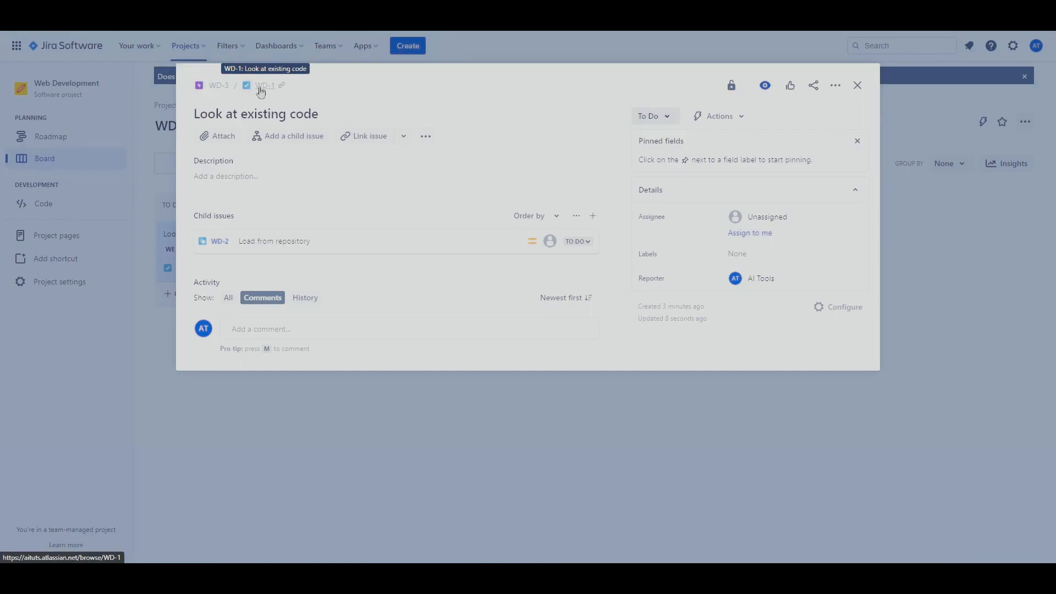
key("Escape")
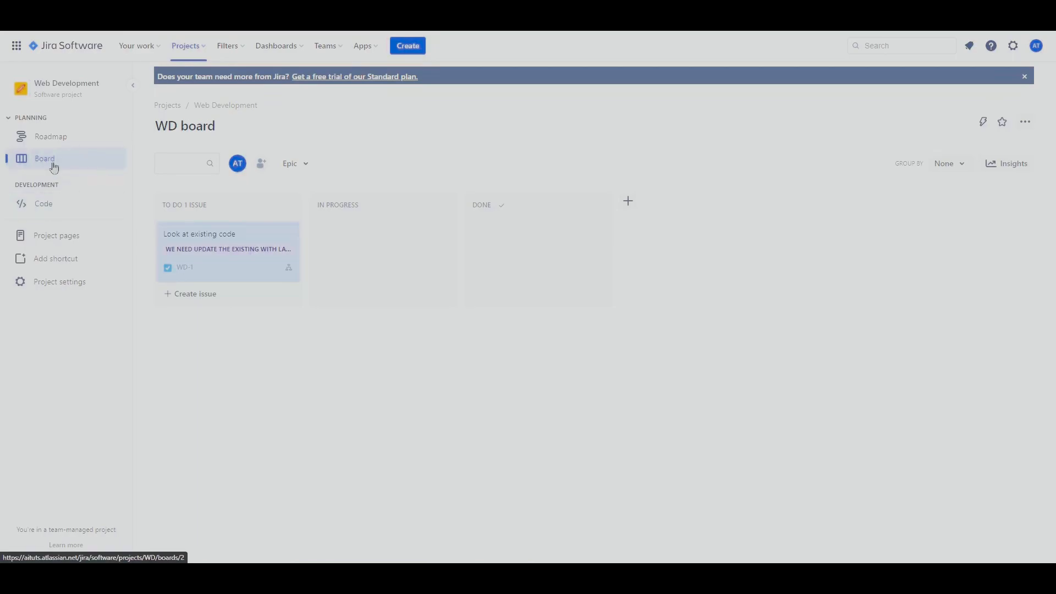
Look through the Web Development project's Code, Project pages and Roadmap views, and return to the WD board
left_click(42, 206)
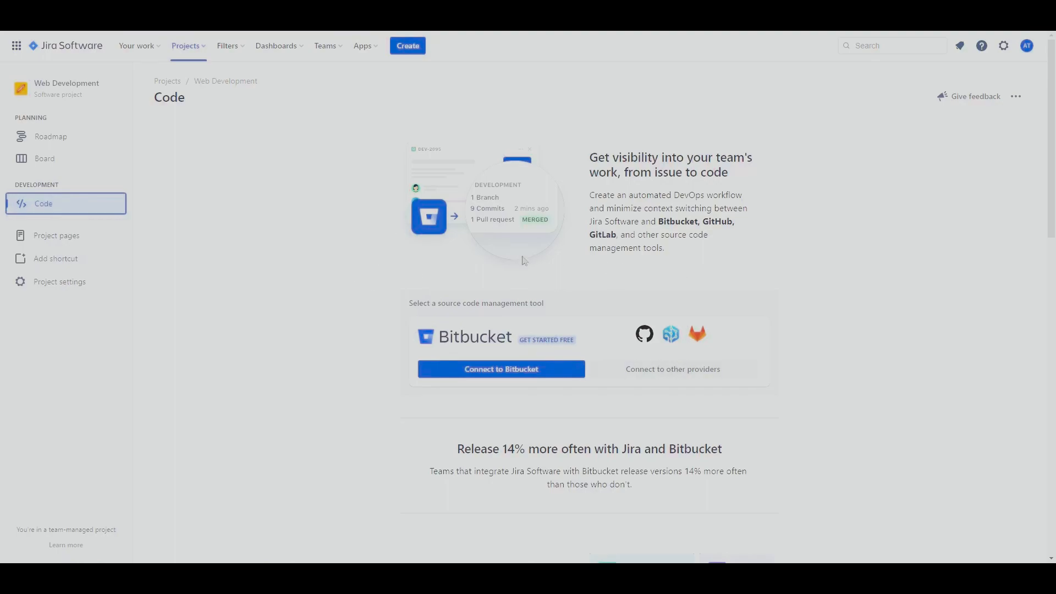
left_click(56, 242)
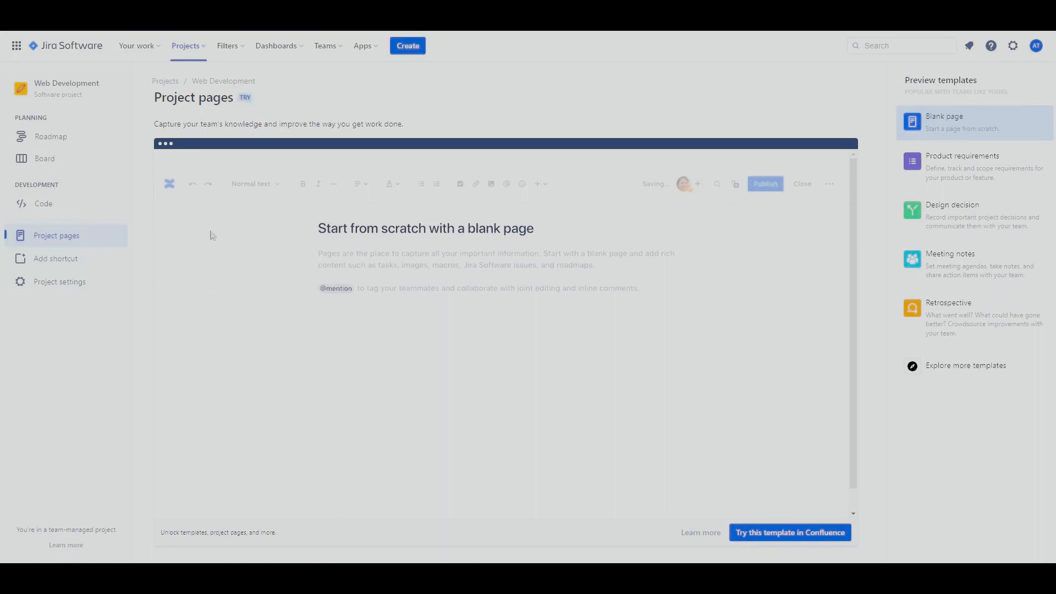
left_click(64, 141)
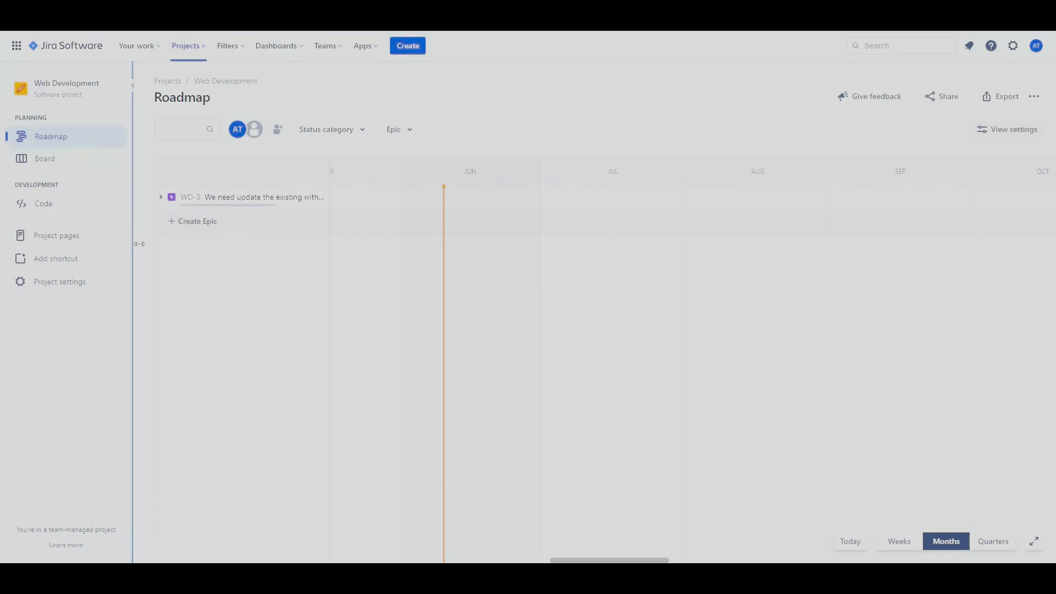
left_click(47, 164)
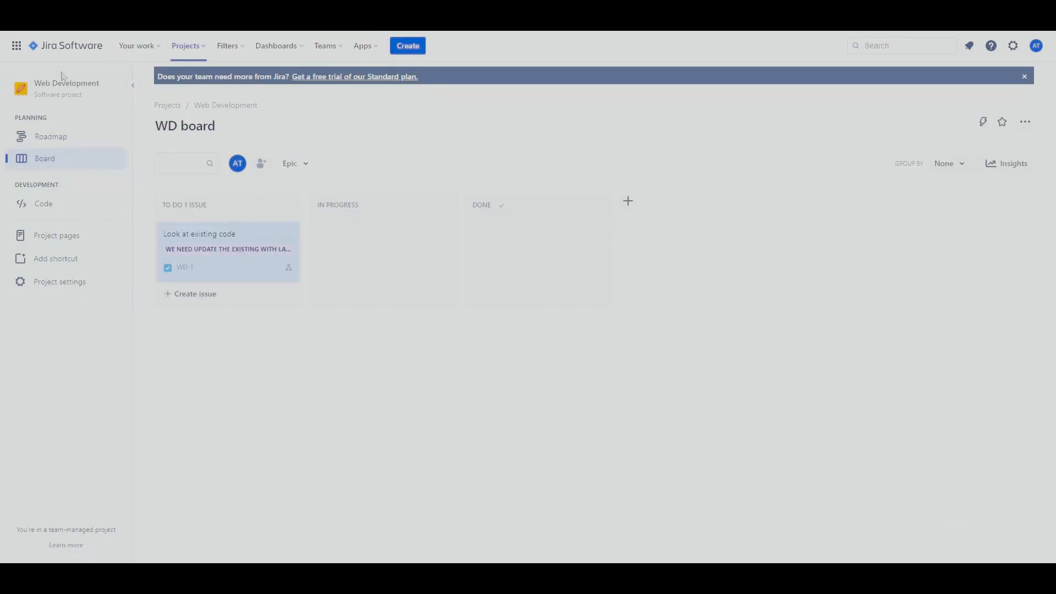
Collapse the Web Development project's navigation sidebar and expand it again
left_click(137, 90)
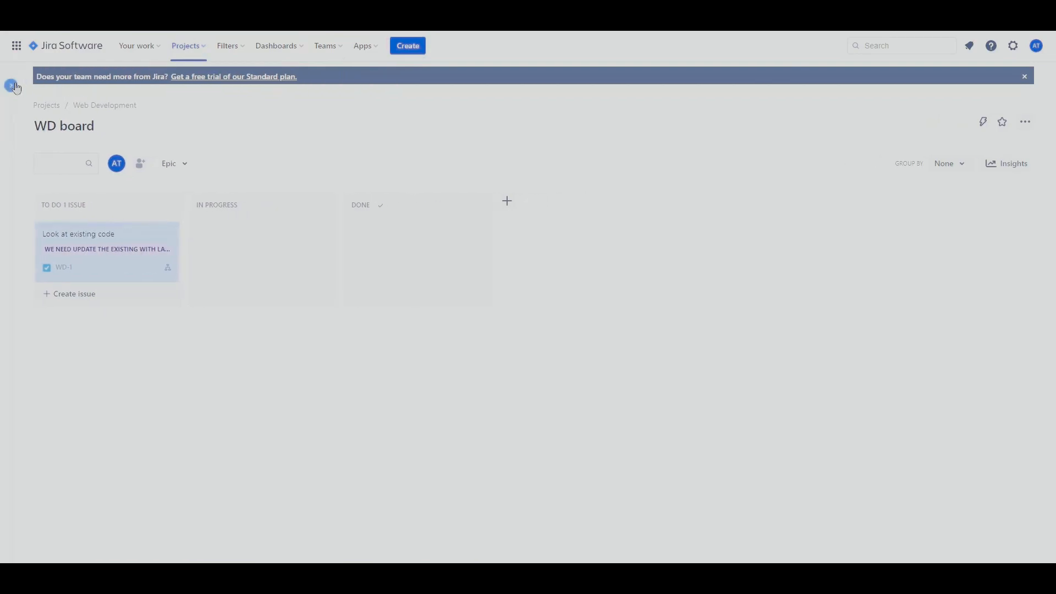
left_click(11, 86)
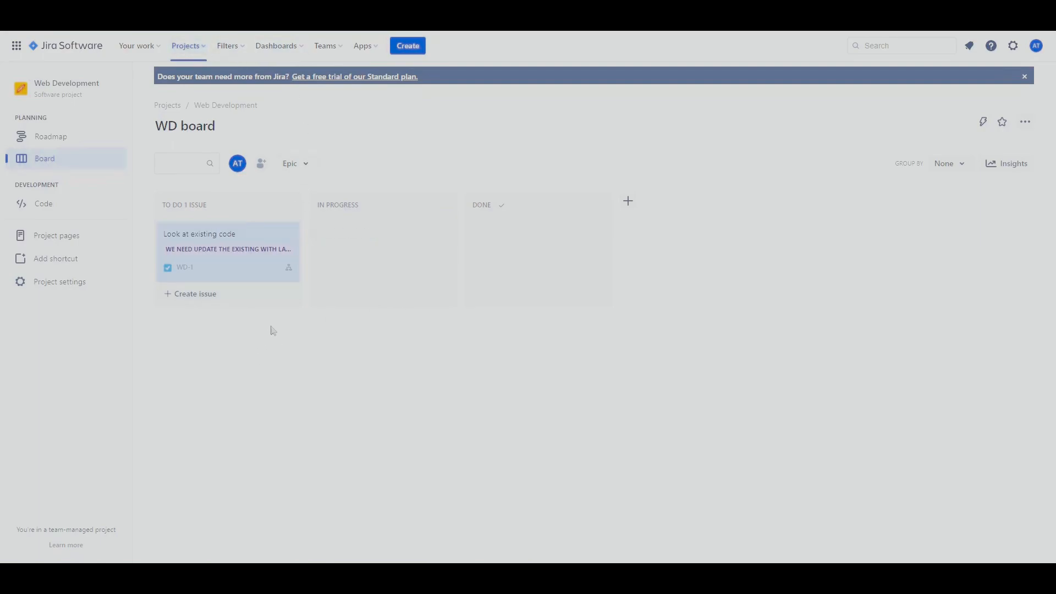
Switch from the Web Development project to the Flora and Fauna business project
left_click(185, 48)
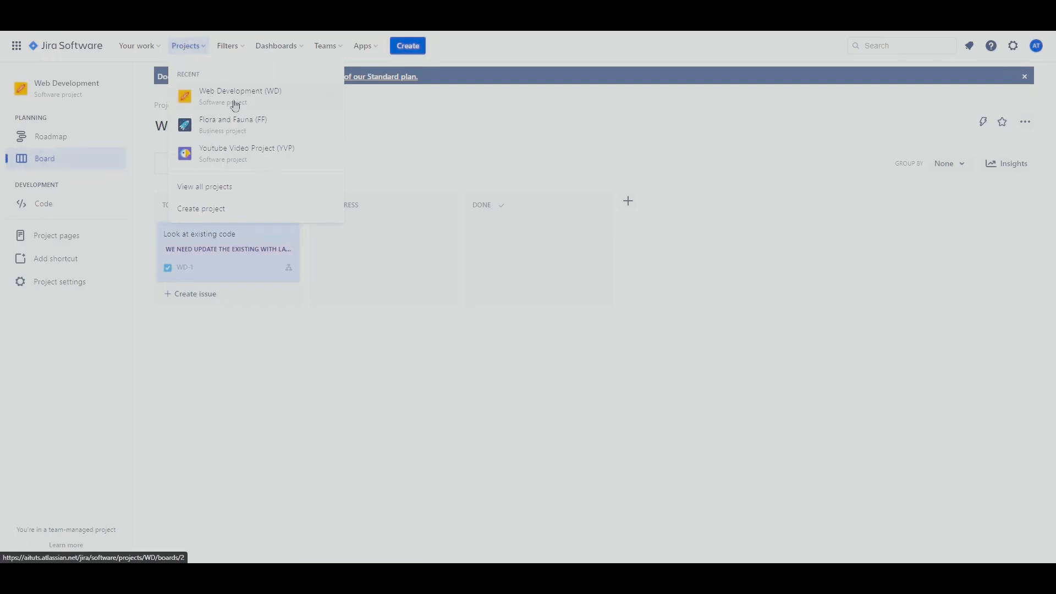
left_click(211, 130)
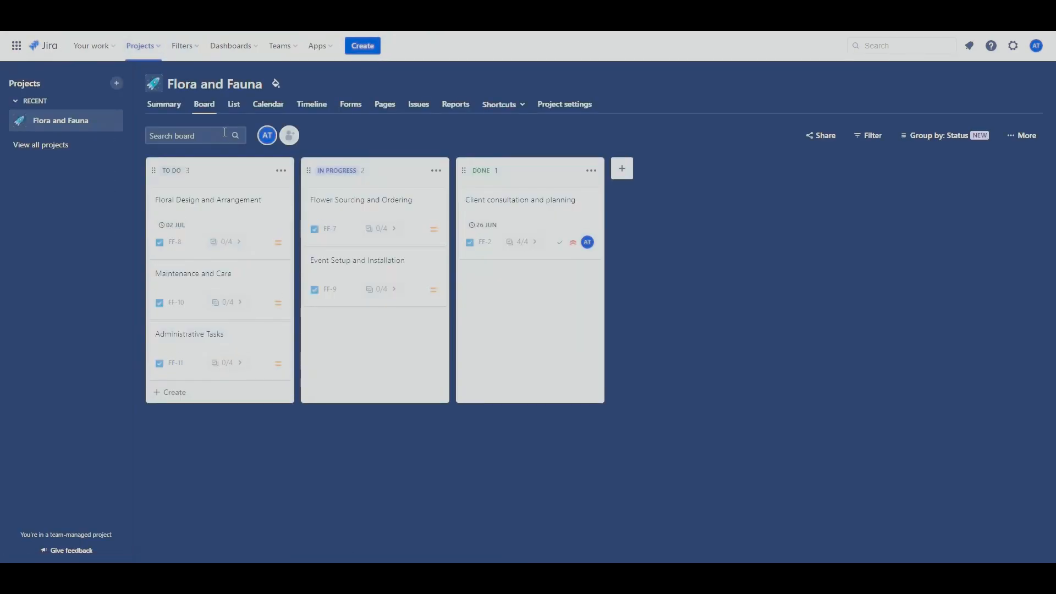